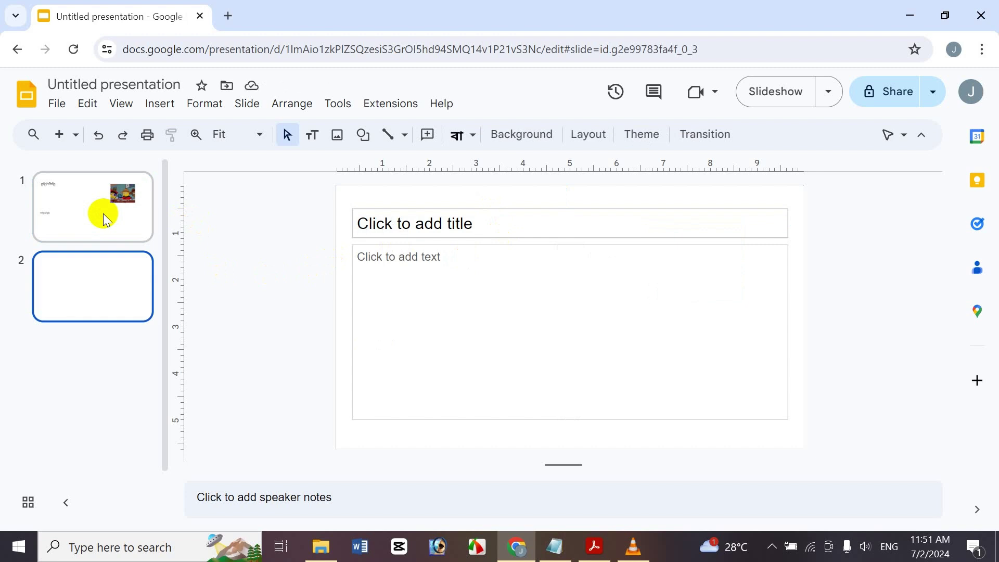
Fill slide 2's body with "fhghfg" and its title with "hfgh"
left_click(471, 280)
type("fhghfg")
left_click(486, 223)
type("hfgh")
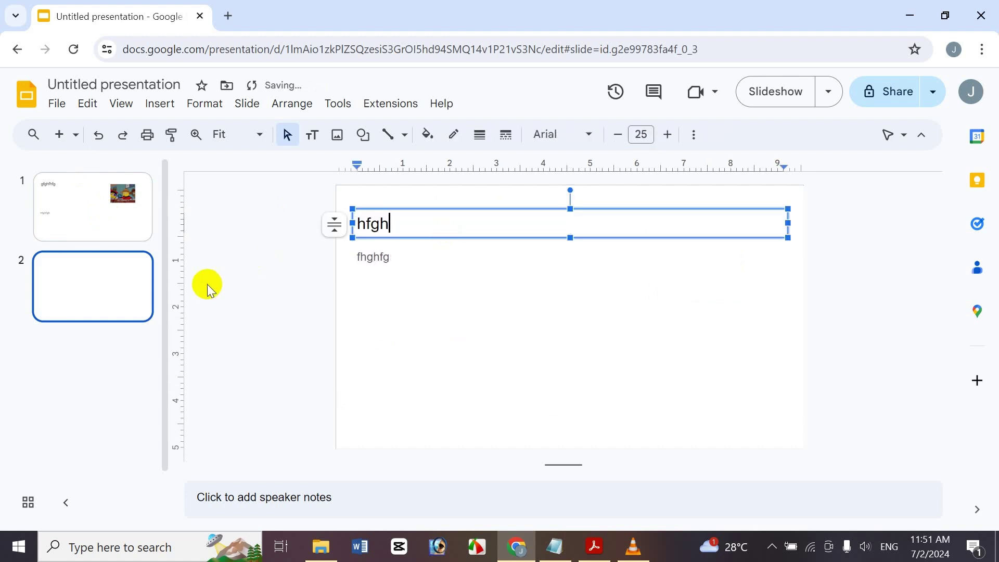
left_click(304, 235)
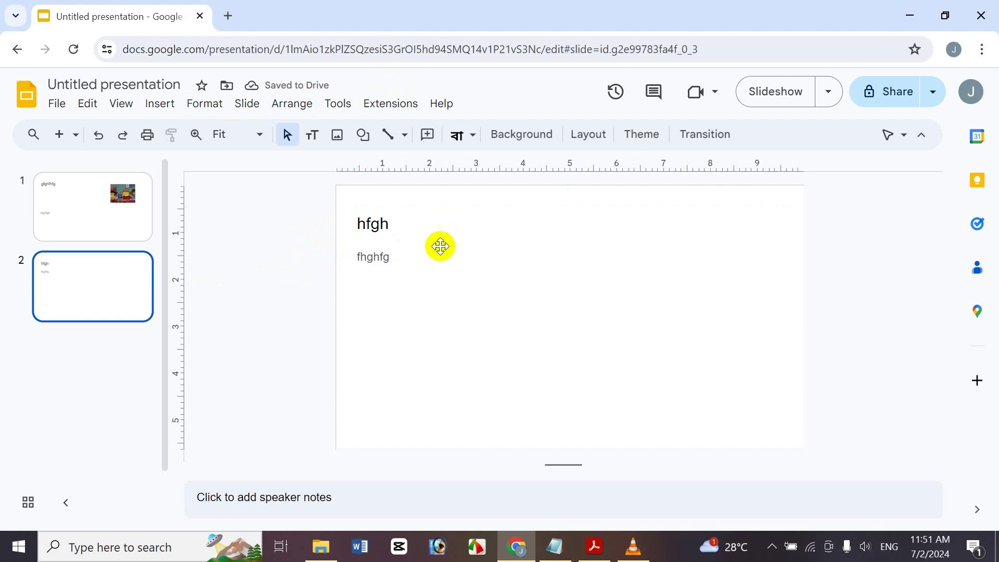
Draw a smiley face shape about 1.5 inches wide on the right half of slide 2
left_click(363, 134)
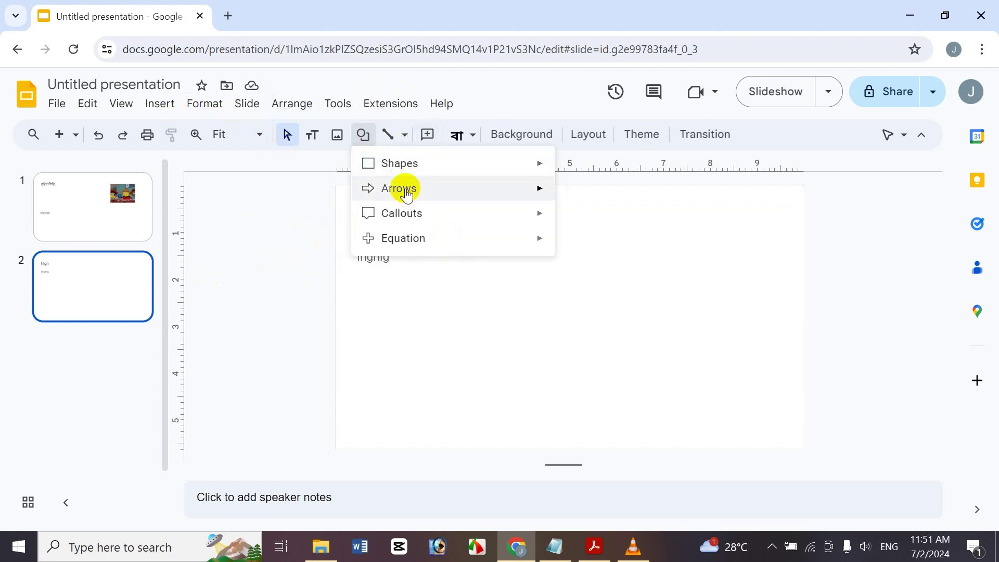
mouse_move(499, 164)
left_click(654, 236)
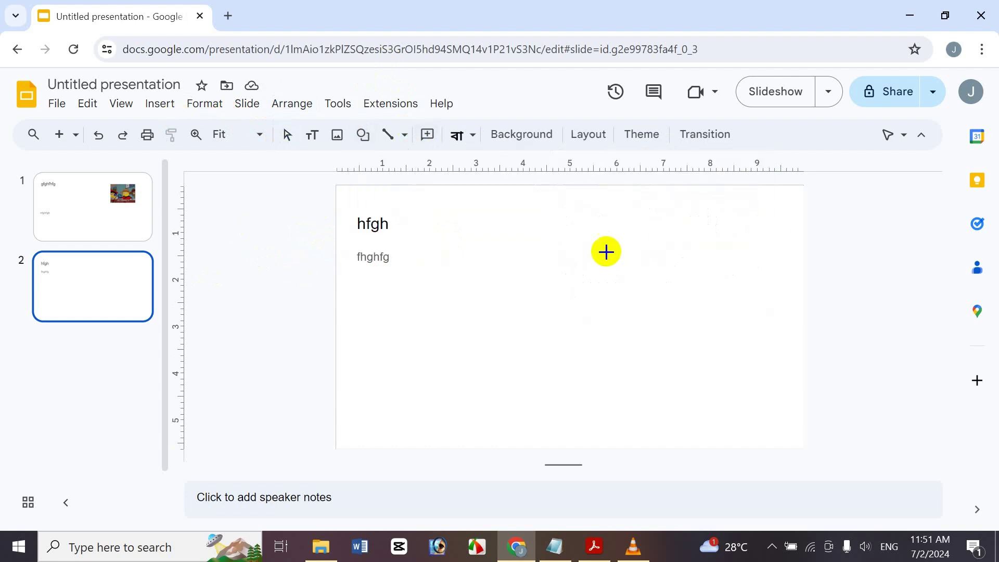
left_click_drag(603, 250, 677, 321)
left_click(466, 379)
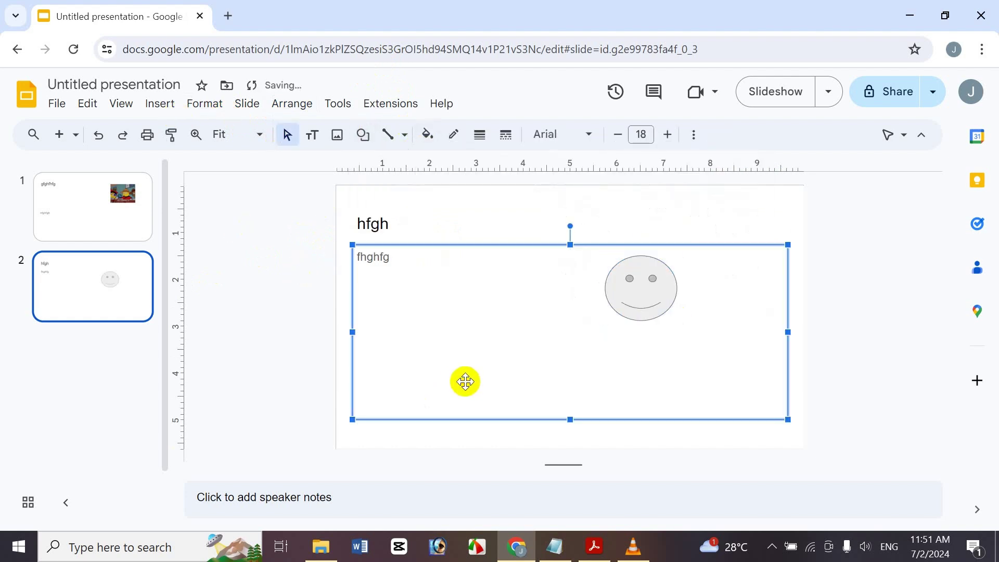
left_click(269, 245)
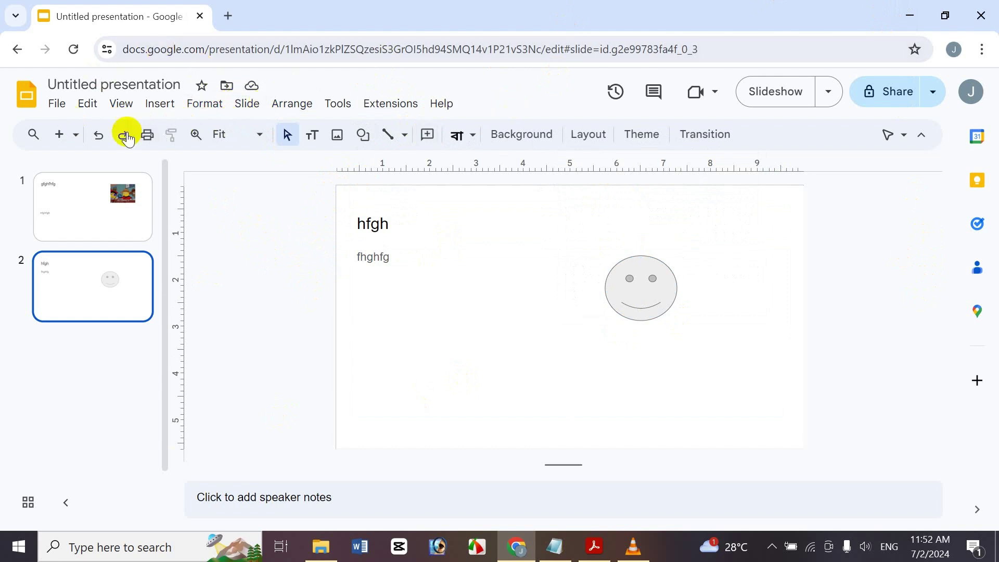
Try adding a slide with the Section title and description layout after slide 2, and undo the addition
left_click(77, 136)
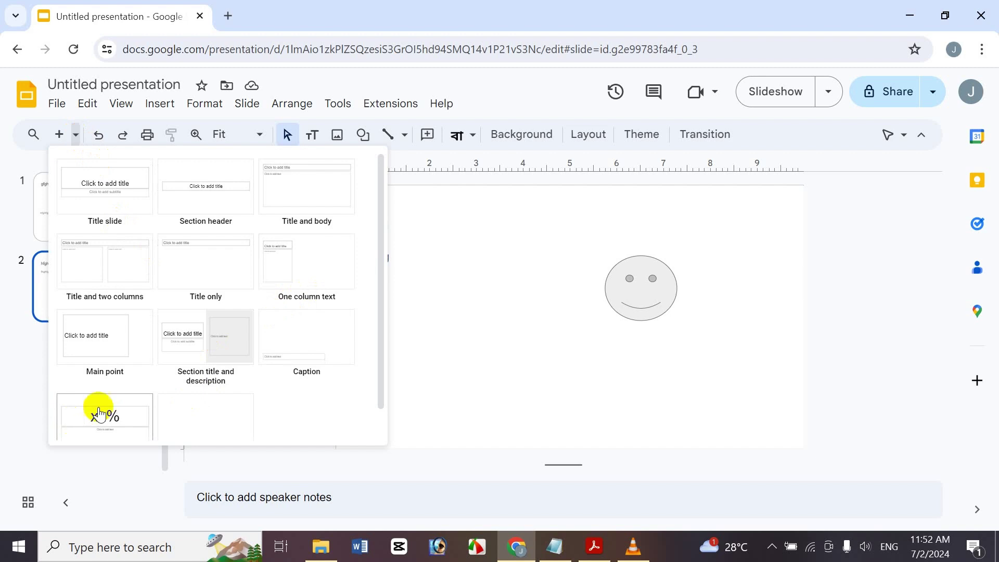
left_click(217, 312)
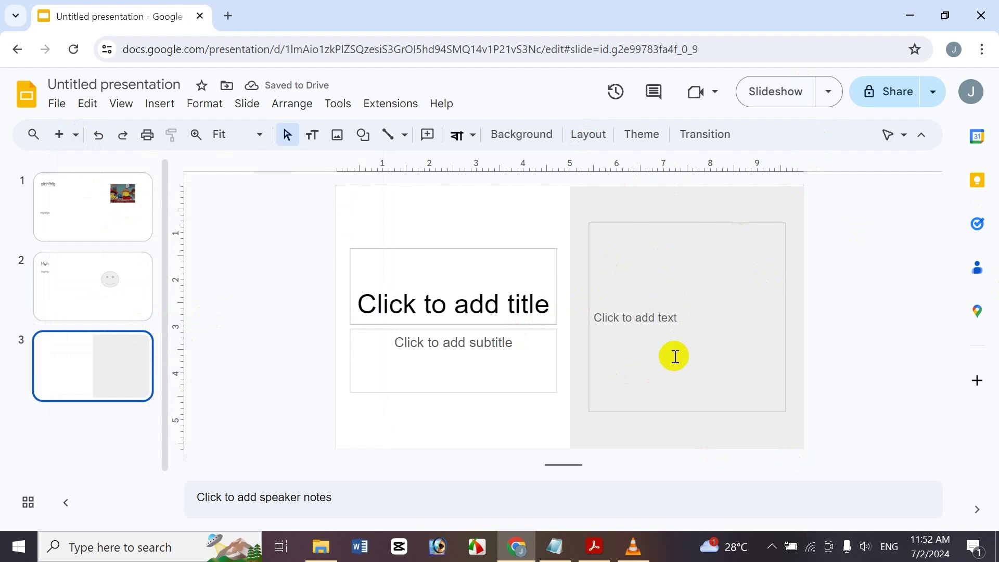
key("ctrl+z")
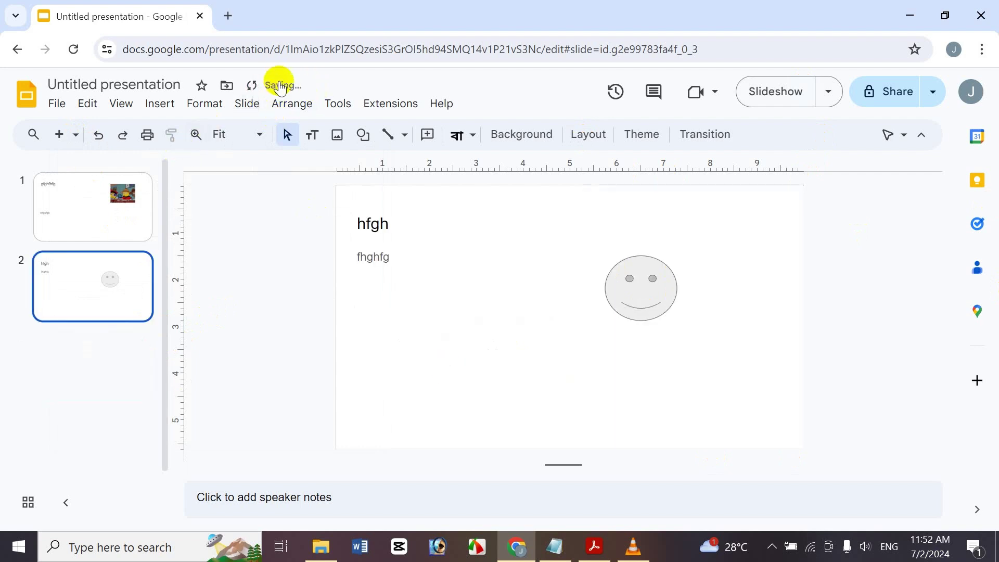
Apply the Main point layout to slide 2 and check how its text boxes are arranged
left_click(261, 111)
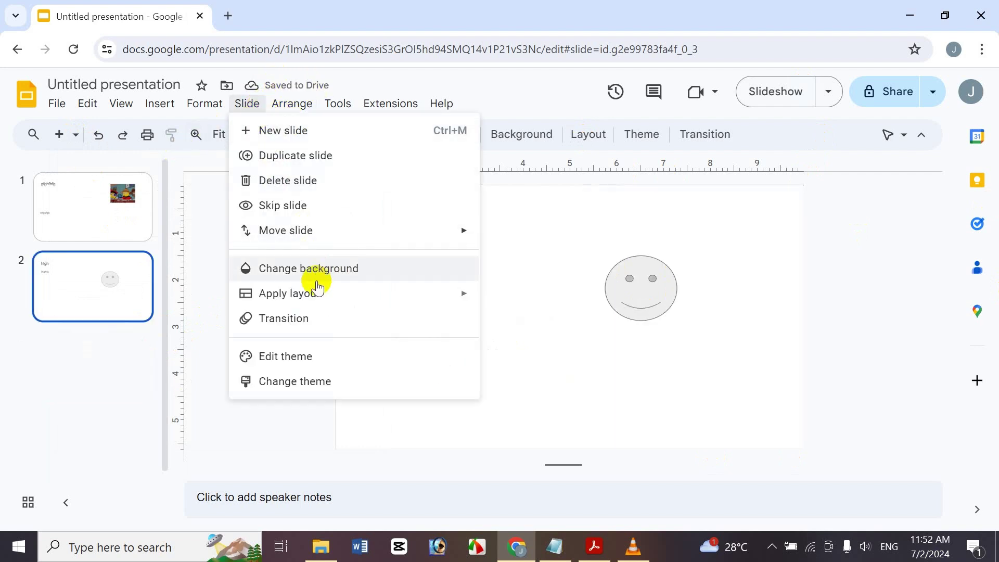
mouse_move(323, 290)
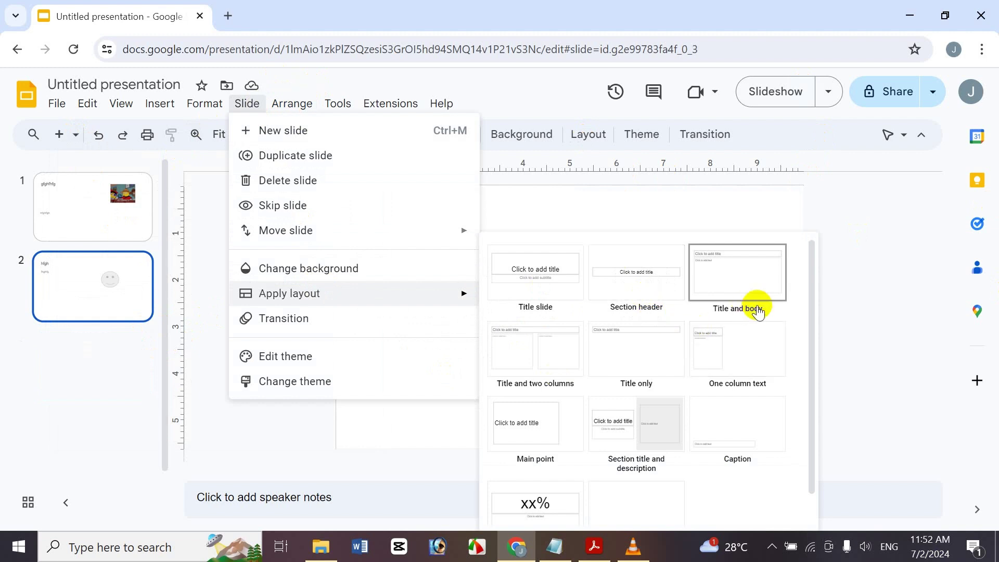
scroll(801, 328, "down", 1)
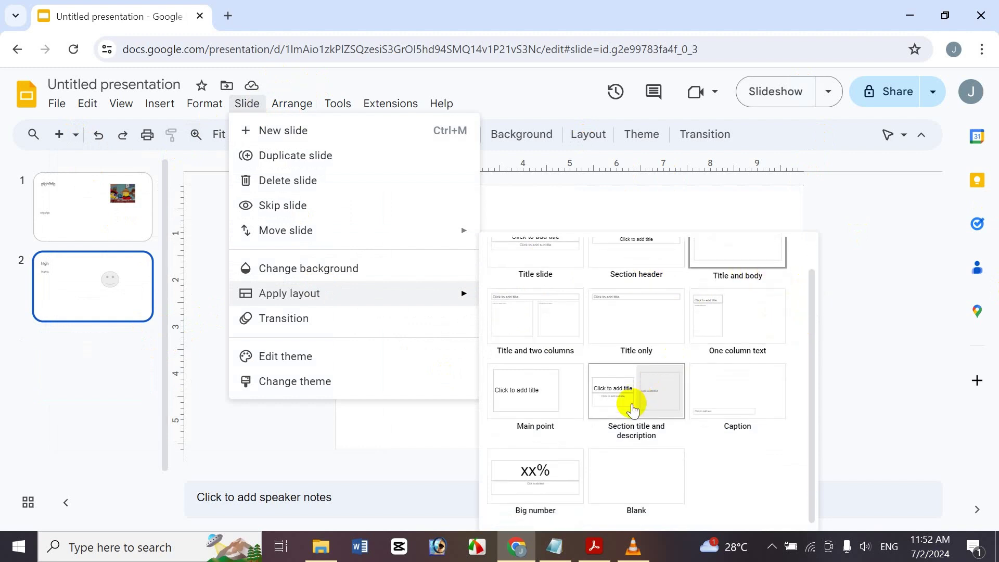
left_click(523, 410)
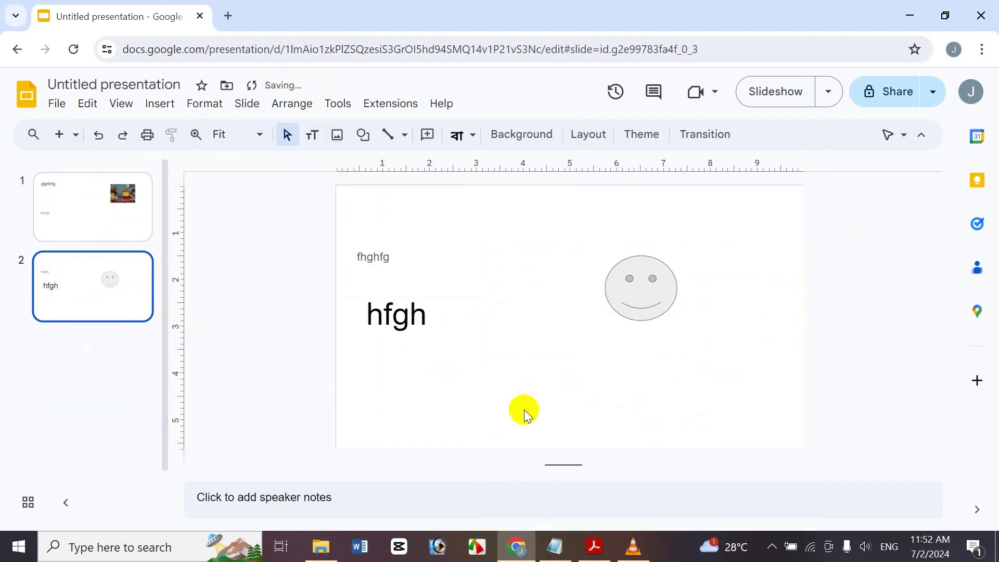
left_click(541, 318)
right_click(644, 167)
left_click(392, 295)
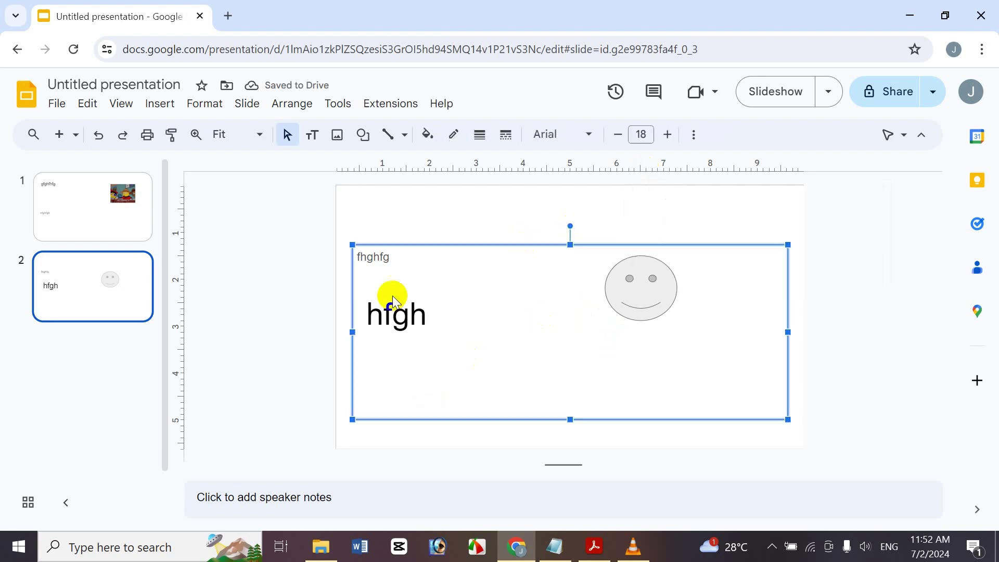
Apply the Title only layout to slide 2 and check its title and body boxes
right_click(142, 285)
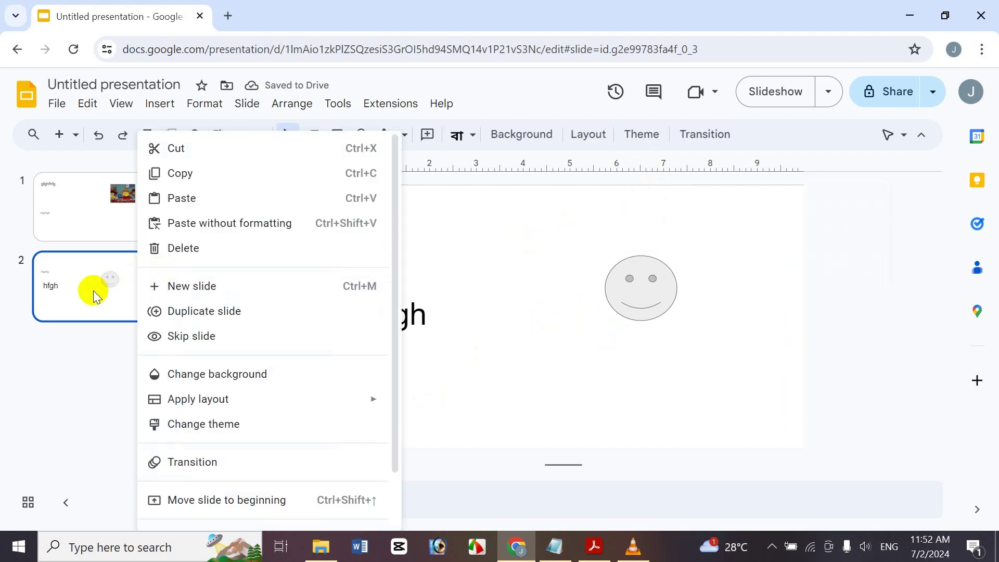
mouse_move(275, 409)
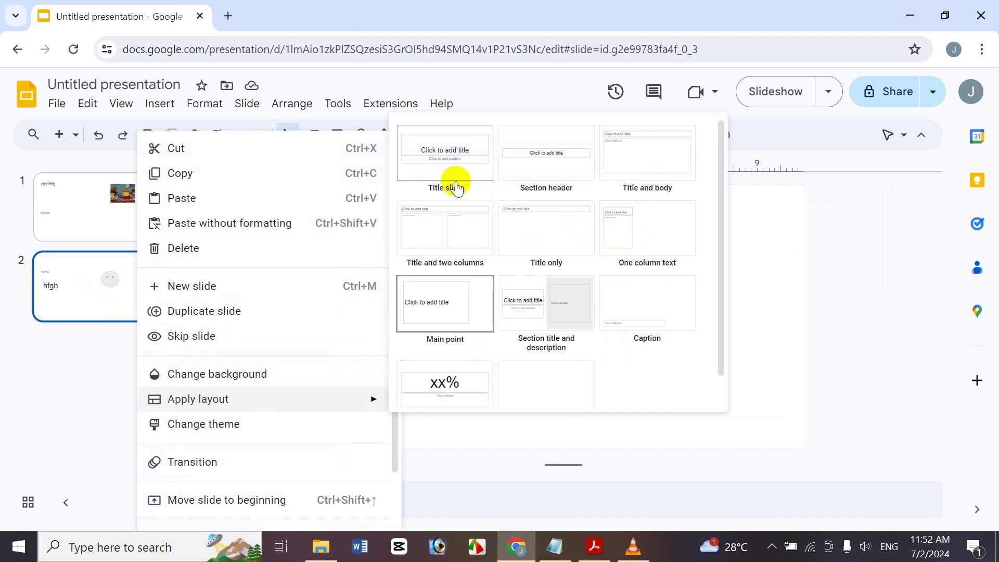
left_click(512, 216)
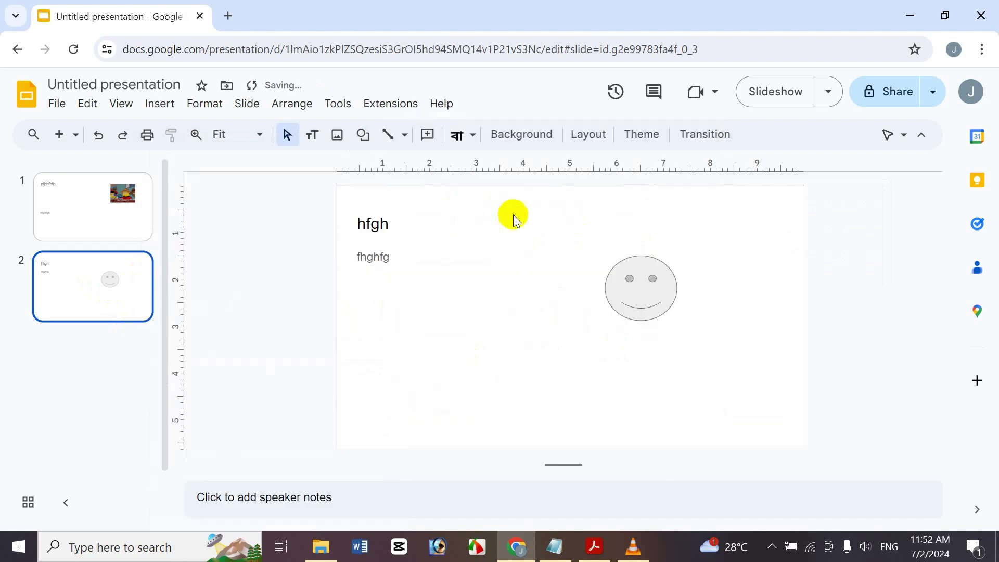
left_click(508, 246)
left_click(535, 232)
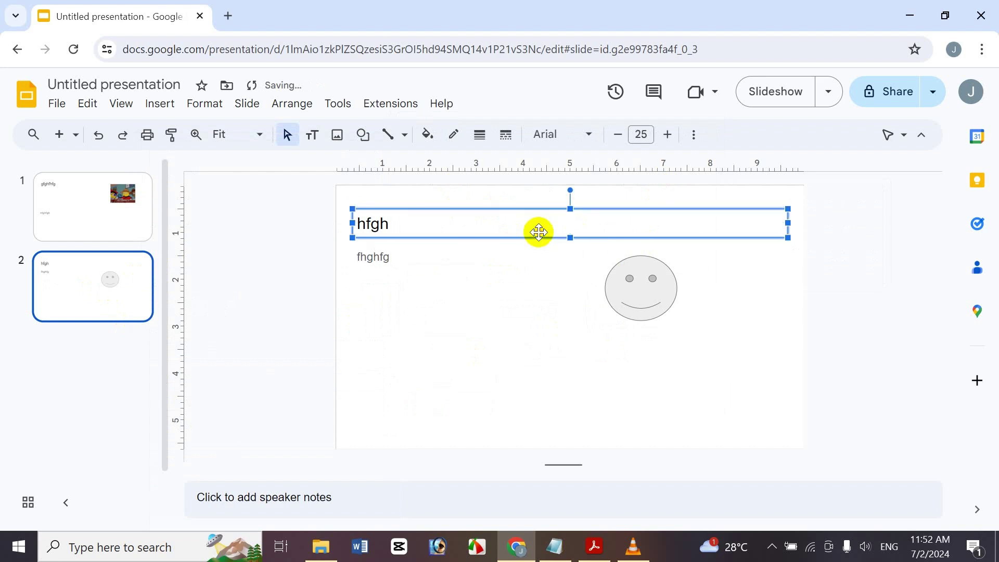
left_click(517, 274)
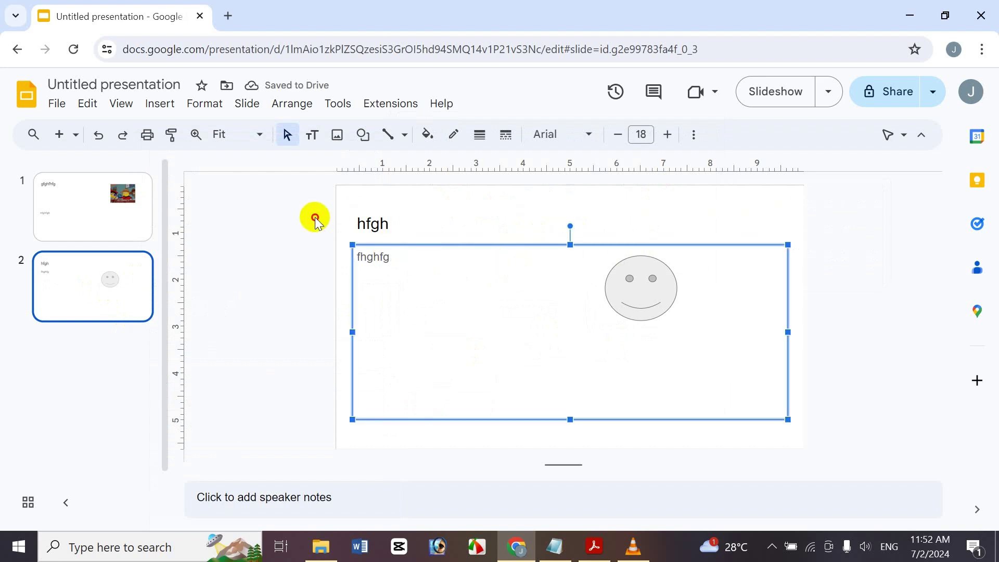
left_click(264, 211)
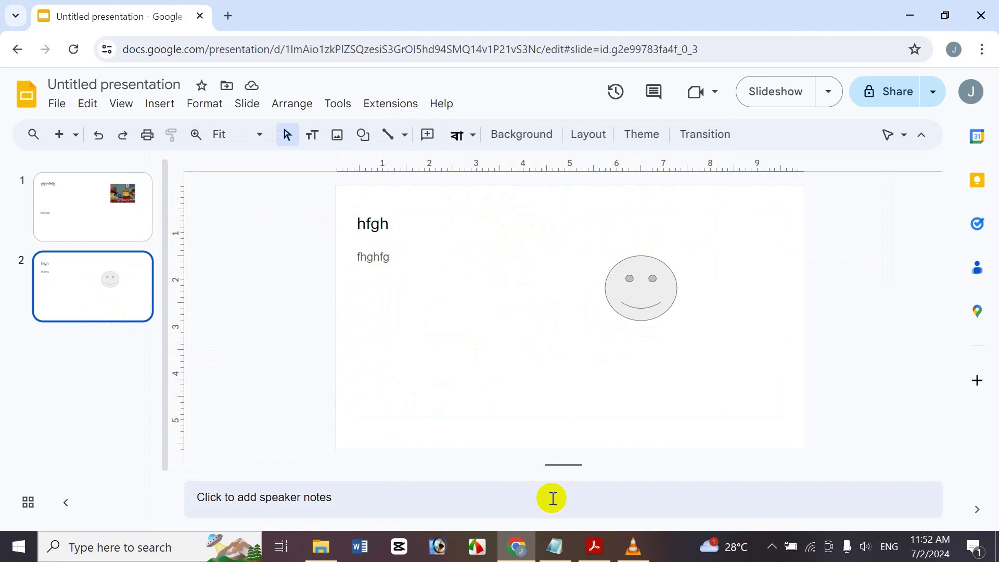
Add two new slides after slide 2 and enter "ghjghjhgj" as the title of slide 4
key("ctrl+m")
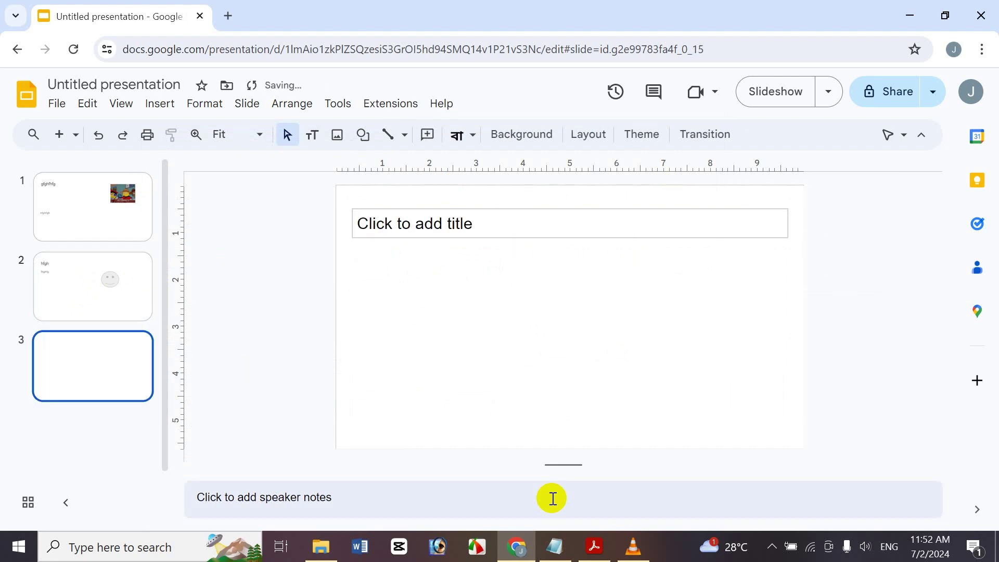
key("ctrl+m")
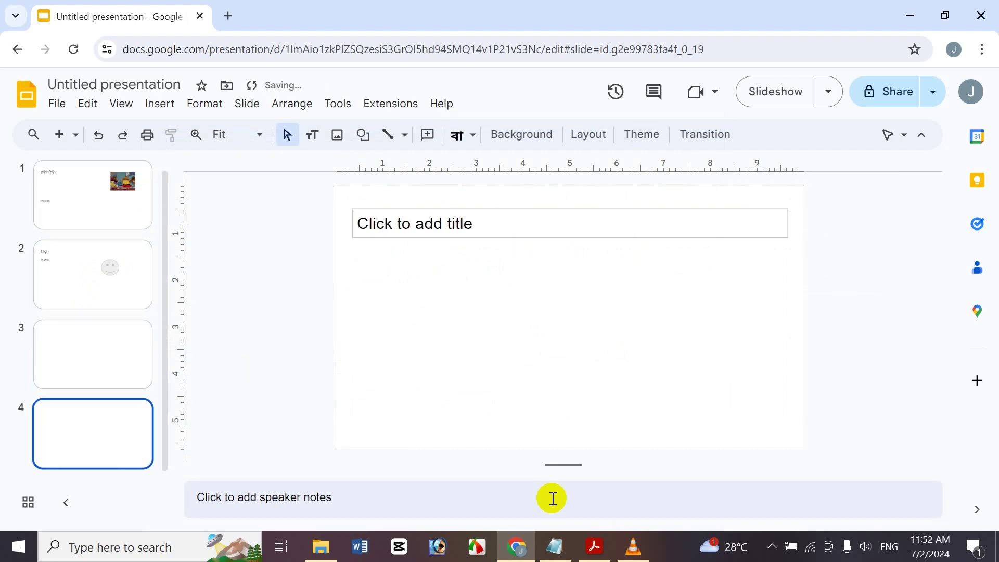
left_click(593, 225)
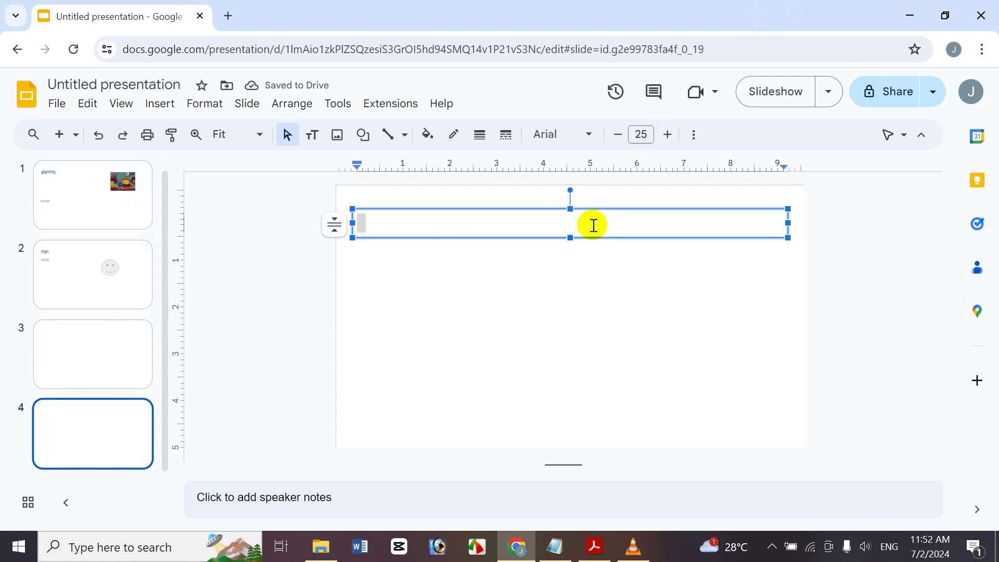
type("ghjghjhgj")
left_click(301, 308)
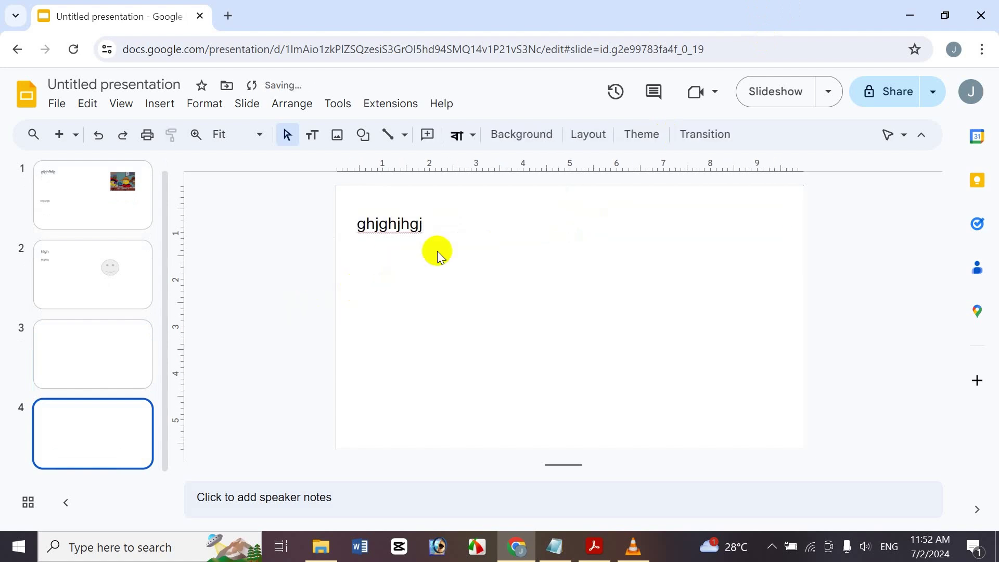
Insert the Google Photos picture of the smiling girl with the blue hair bow on slide 4
left_click(338, 134)
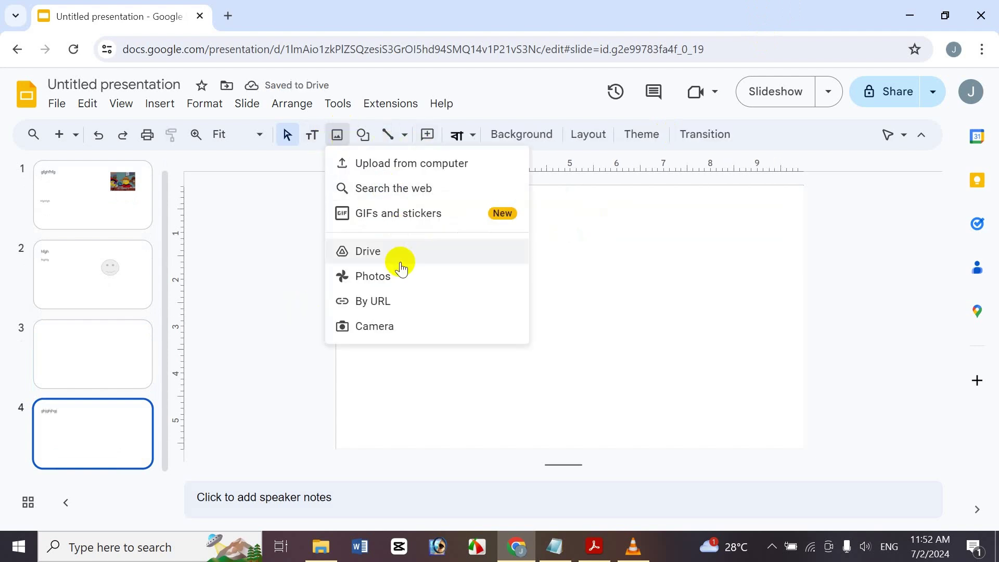
left_click(416, 277)
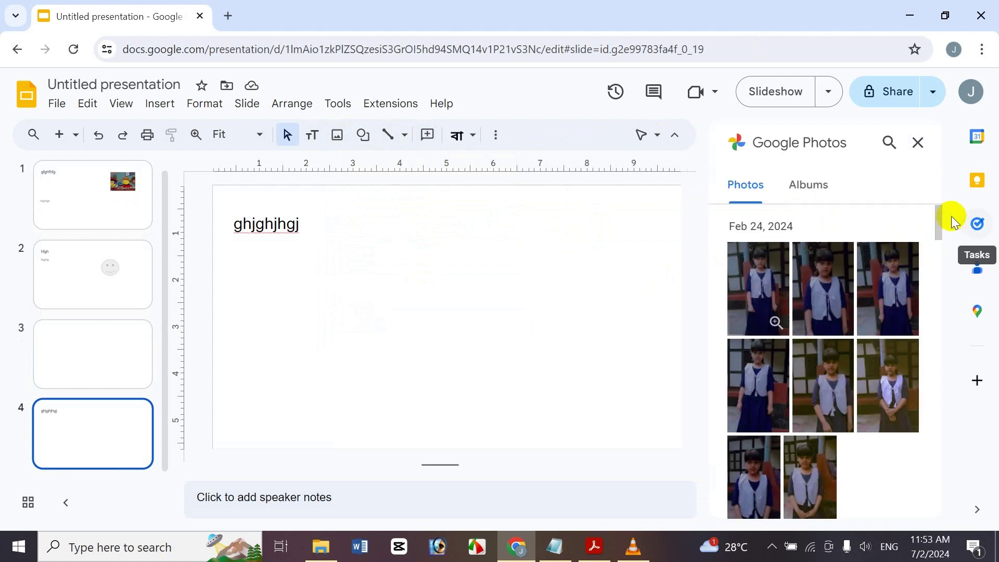
left_click_drag(939, 232, 944, 263)
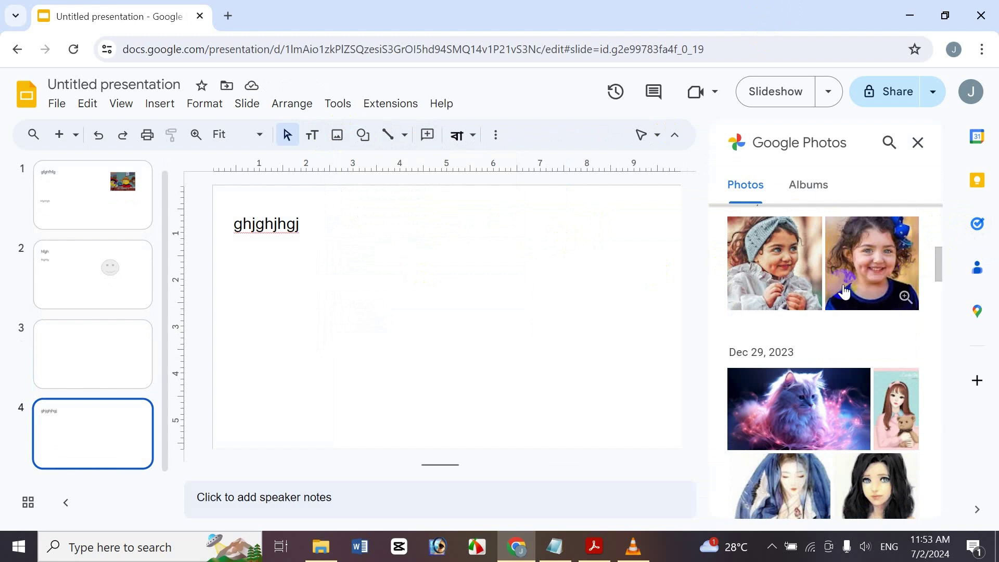
left_click(869, 285)
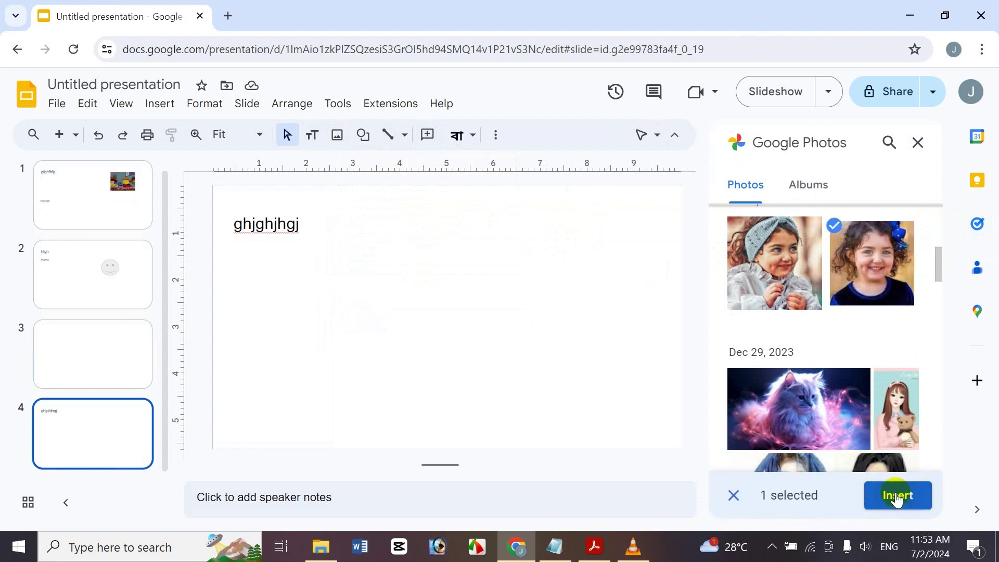
left_click(894, 497)
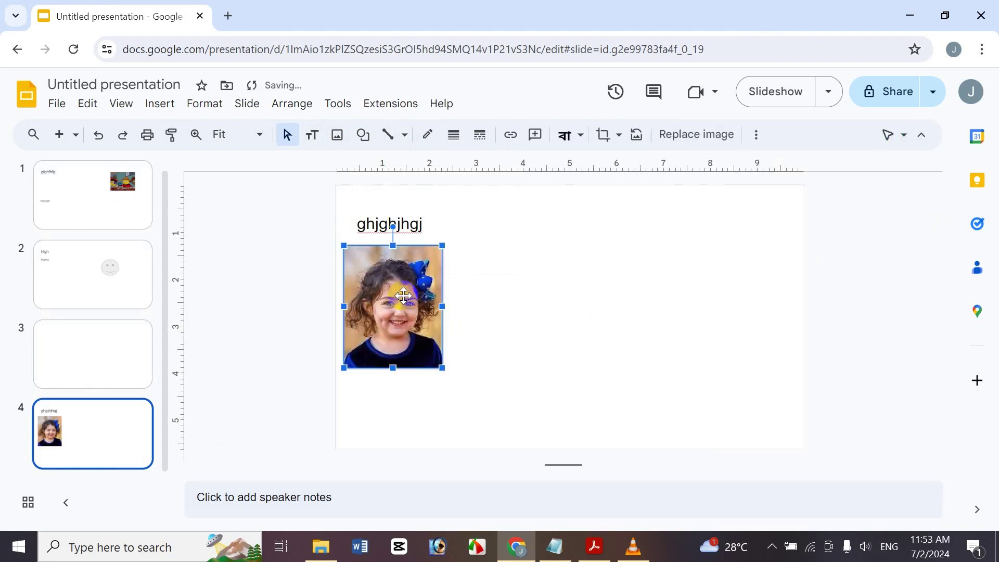
left_click(544, 250)
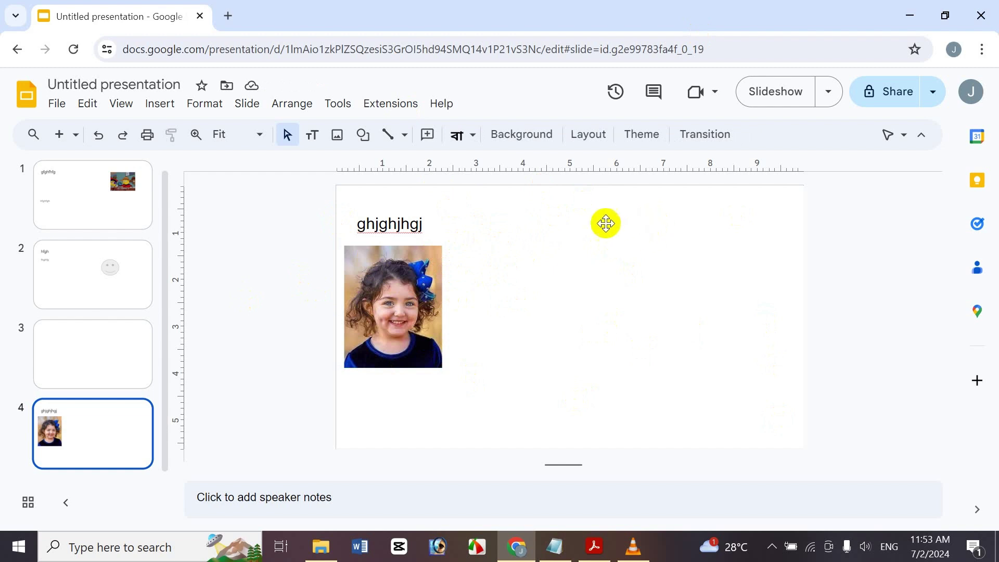
Apply the Section title and description layout to slide 4
left_click(591, 133)
left_click_drag(897, 214, 921, 238)
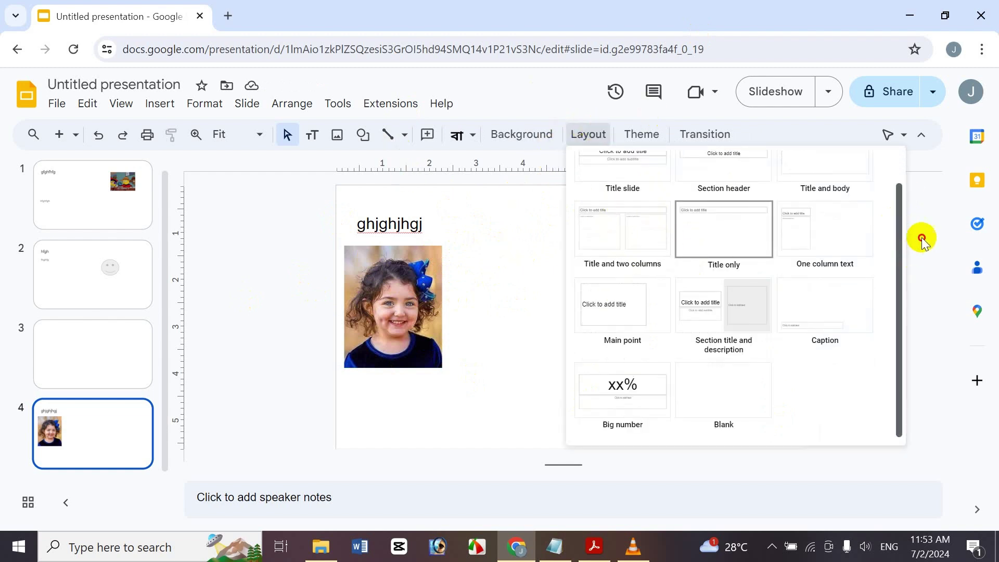
left_click(932, 276)
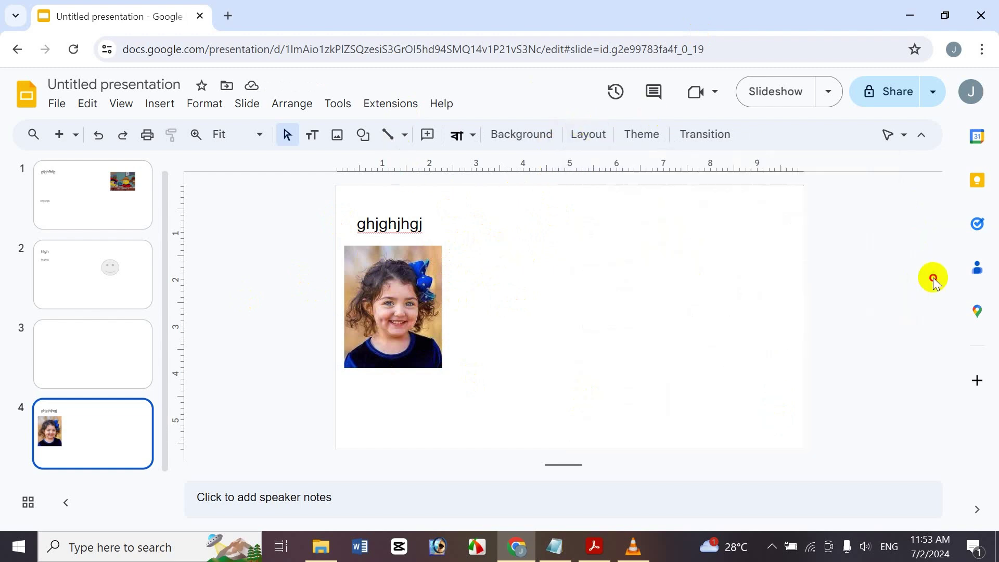
left_click(587, 136)
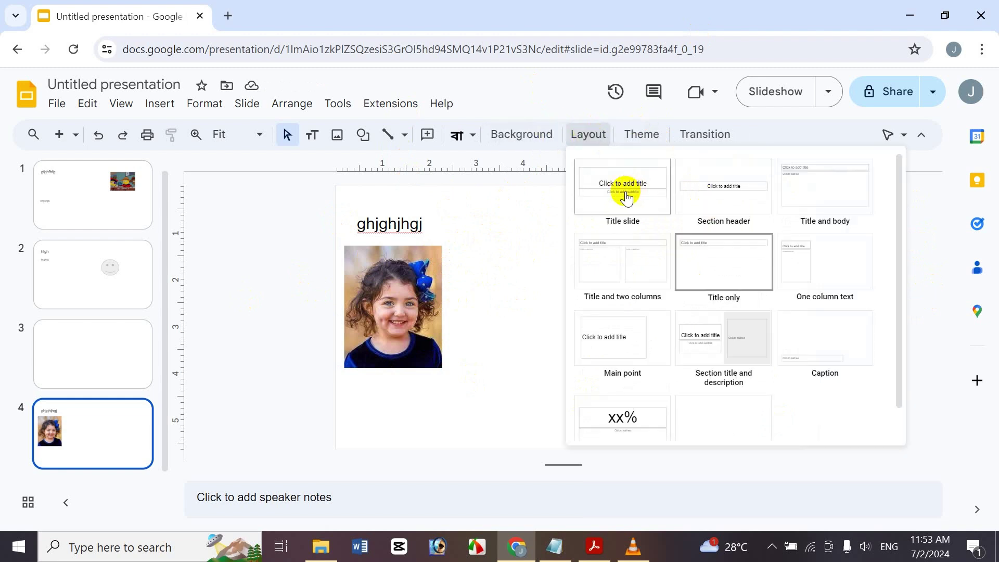
left_click(677, 331)
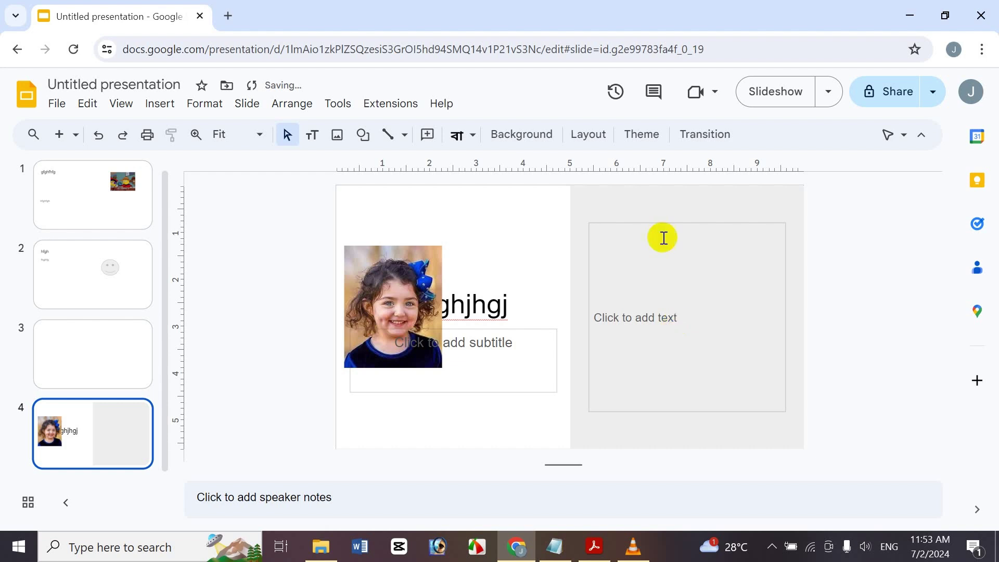
left_click(371, 305)
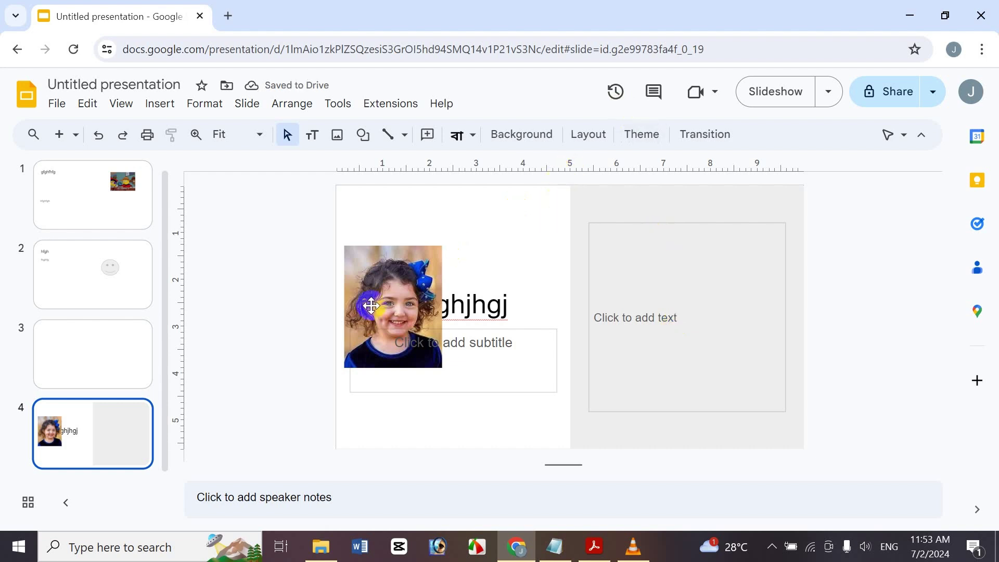
Return to the list of recent presentations and open the untitled one with the rainbow gradient background
left_click(25, 93)
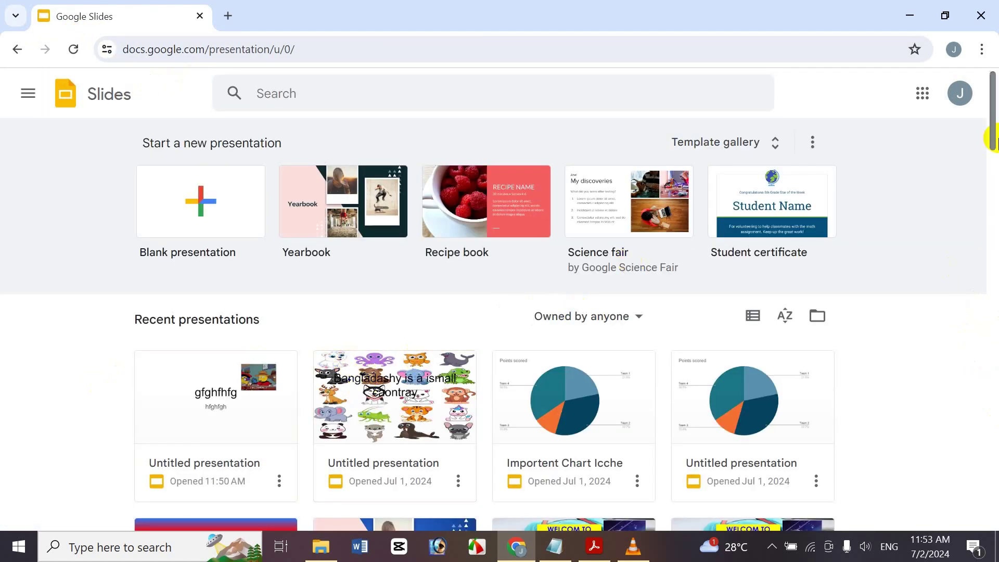
scroll(971, 229, "down", 7)
scroll(968, 213, "up", 1)
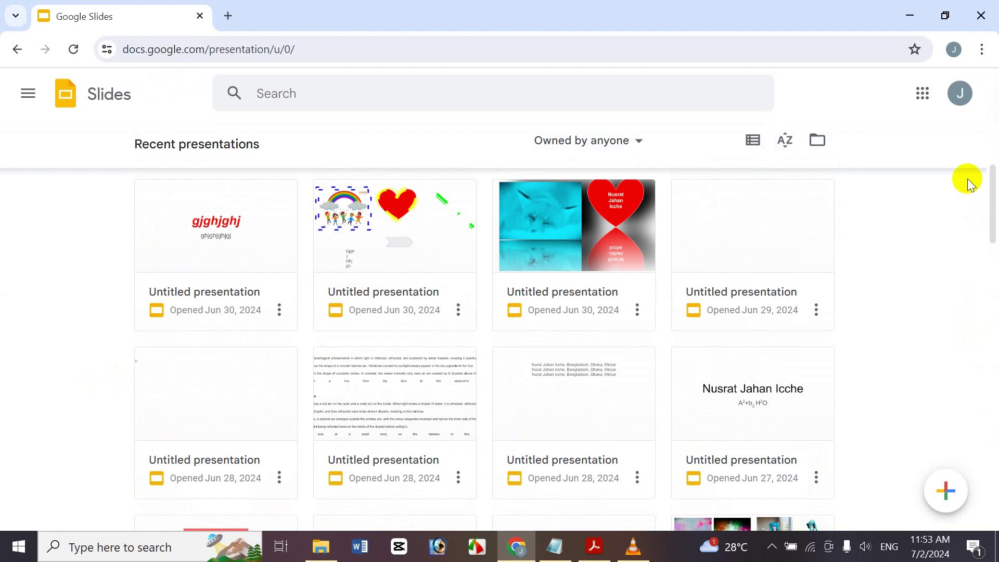
scroll(987, 162, "up", 3)
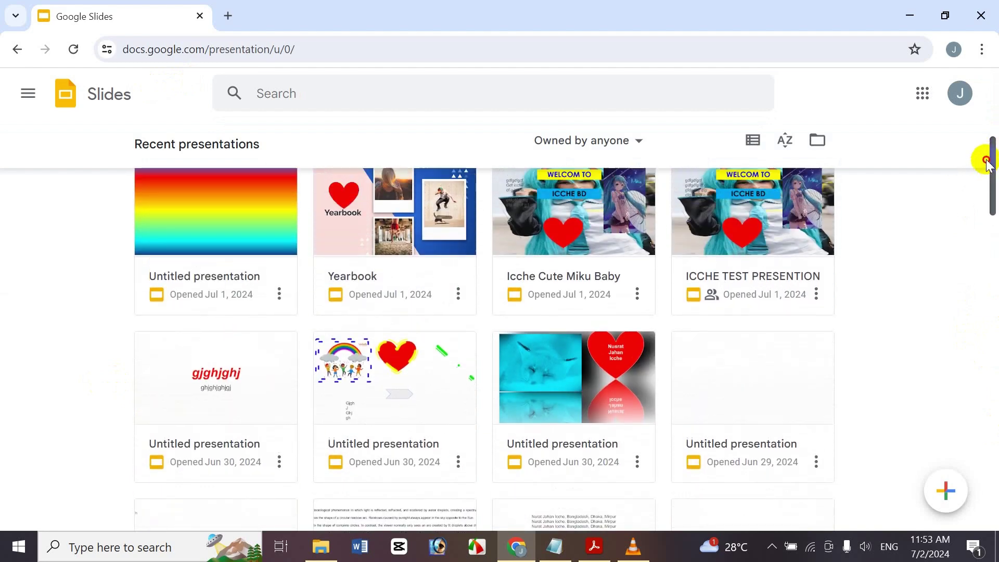
left_click(211, 187)
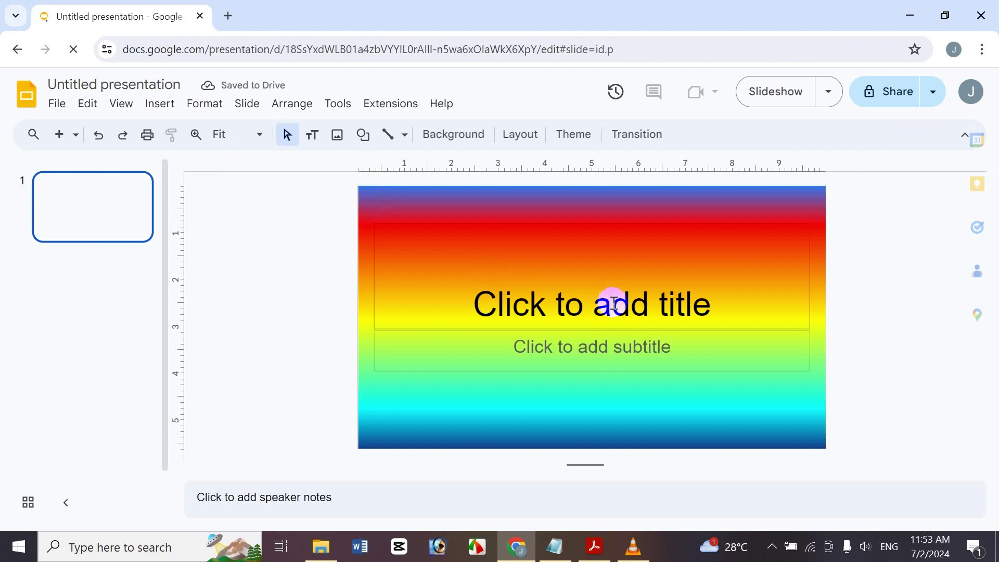
Enter "hgfhfghfgh" as the title and "gfghgfhfgh" as the subtitle of the rainbow gradient slide
left_click(613, 304)
type("hgfhfghfgh")
left_click(628, 347)
type("g")
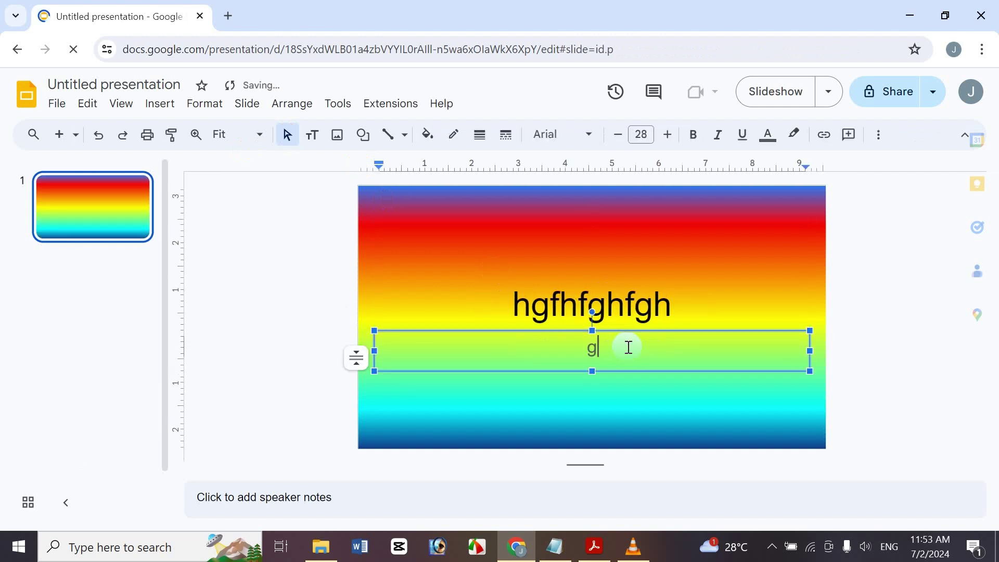
type("fghgfhfgh")
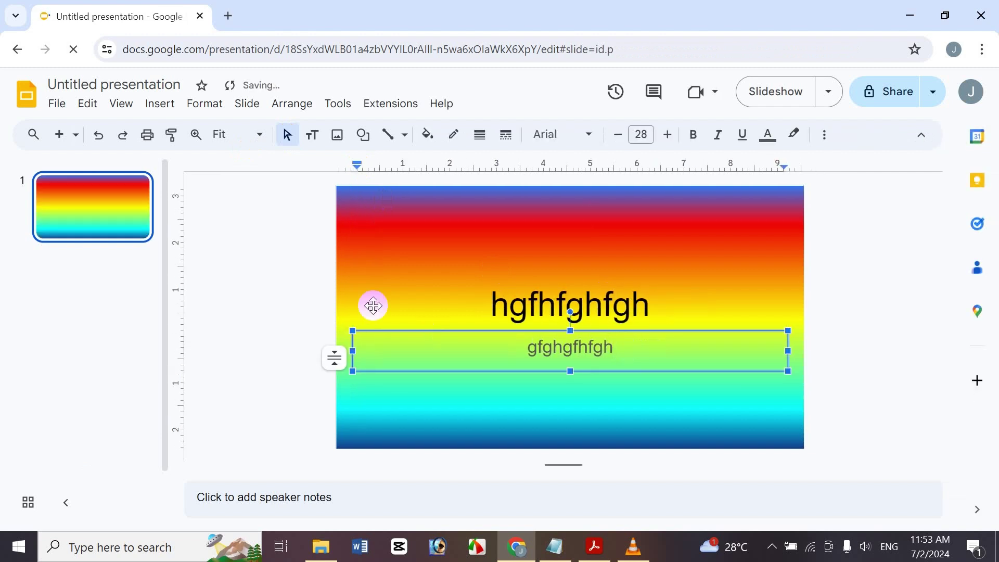
left_click(284, 290)
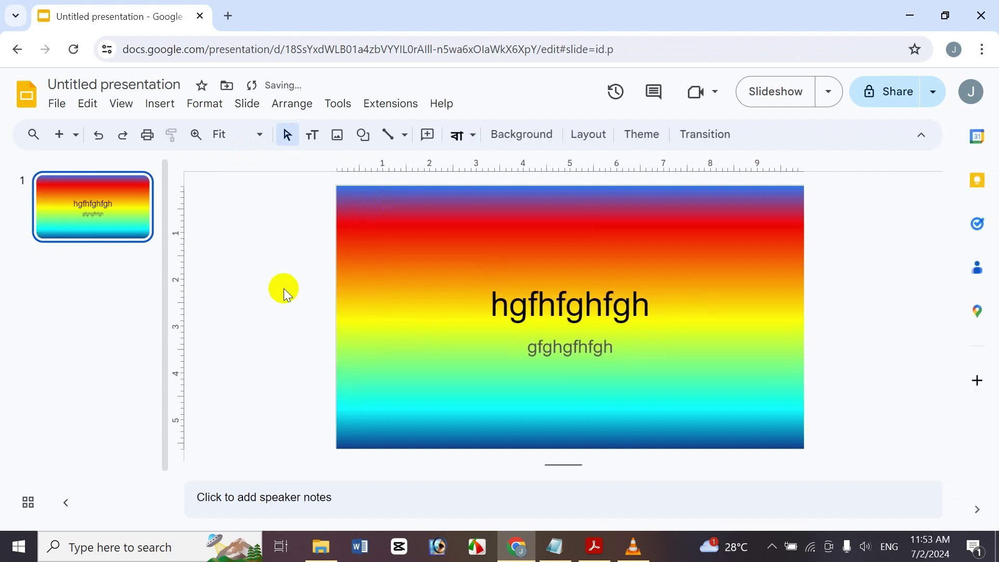
Go back to the recent presentations and open "Importent Chart Icche"
left_click(17, 49)
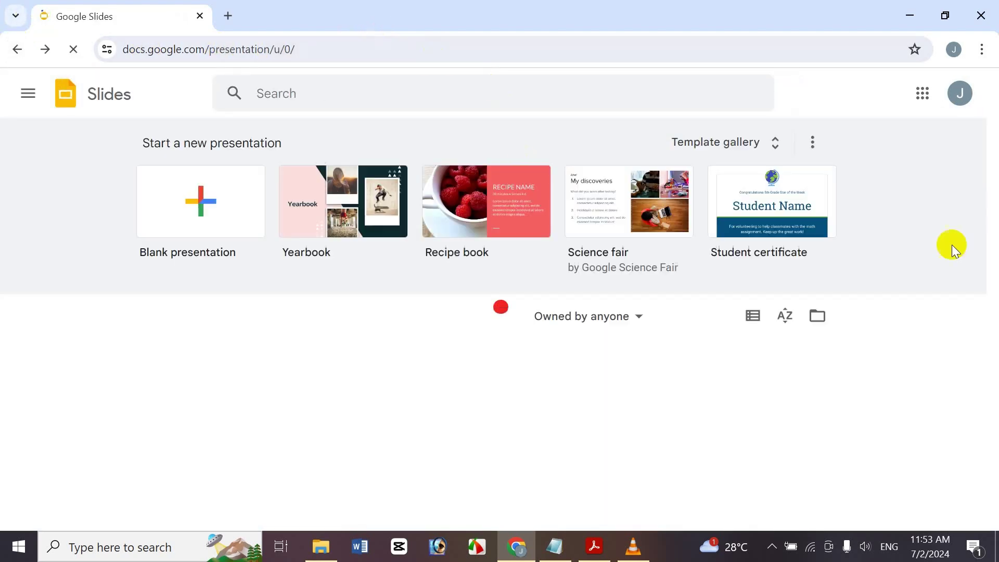
left_click_drag(992, 139, 983, 194)
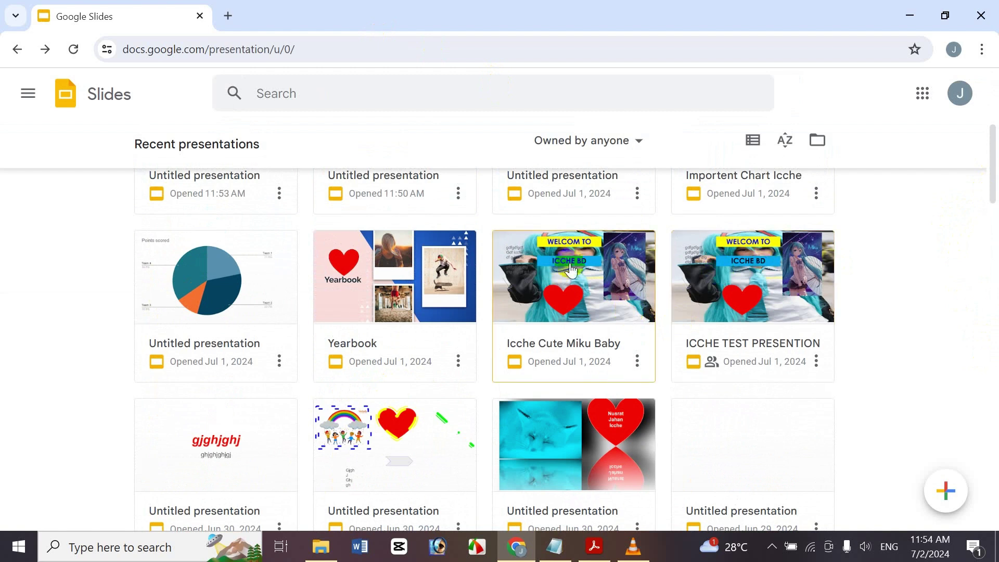
left_click(787, 196)
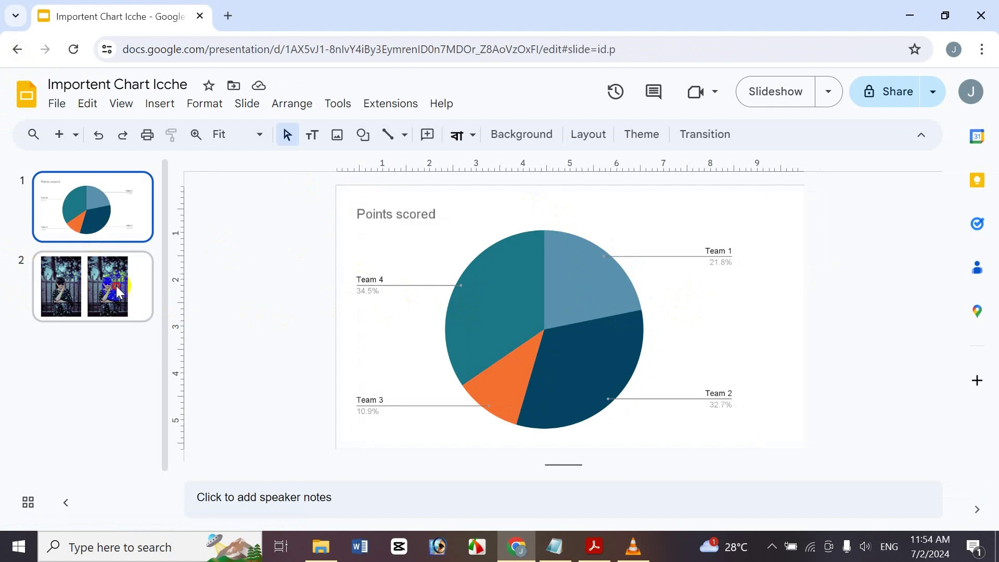
Add a new slide after slide 2 with the title "jytj" and body lines "Hjghjghjghj", "Gh", "J", "Gh", "J" and "ghj"
left_click(117, 286)
left_click(59, 134)
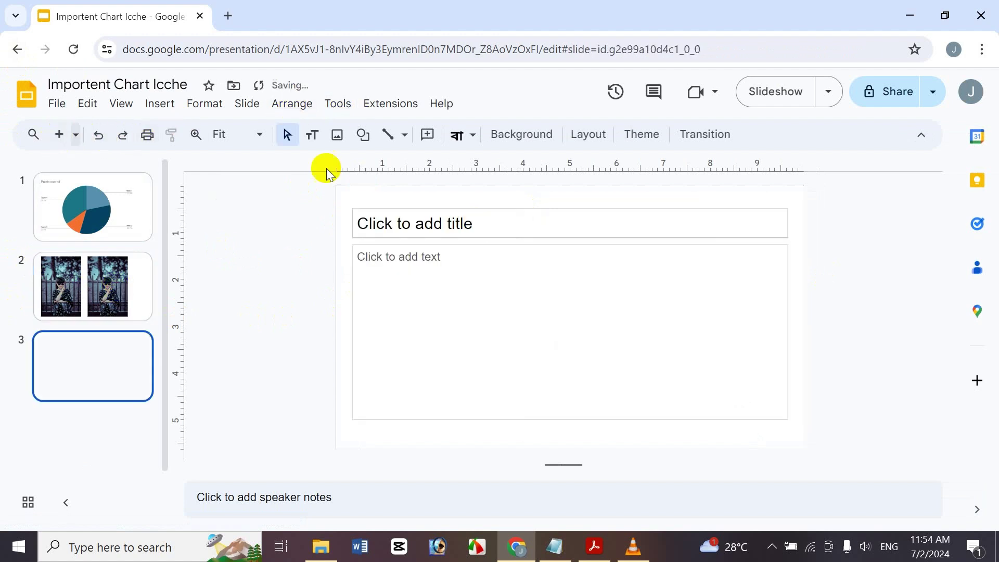
left_click(483, 225)
type("jytj")
left_click(483, 262)
type("hjghjghj")
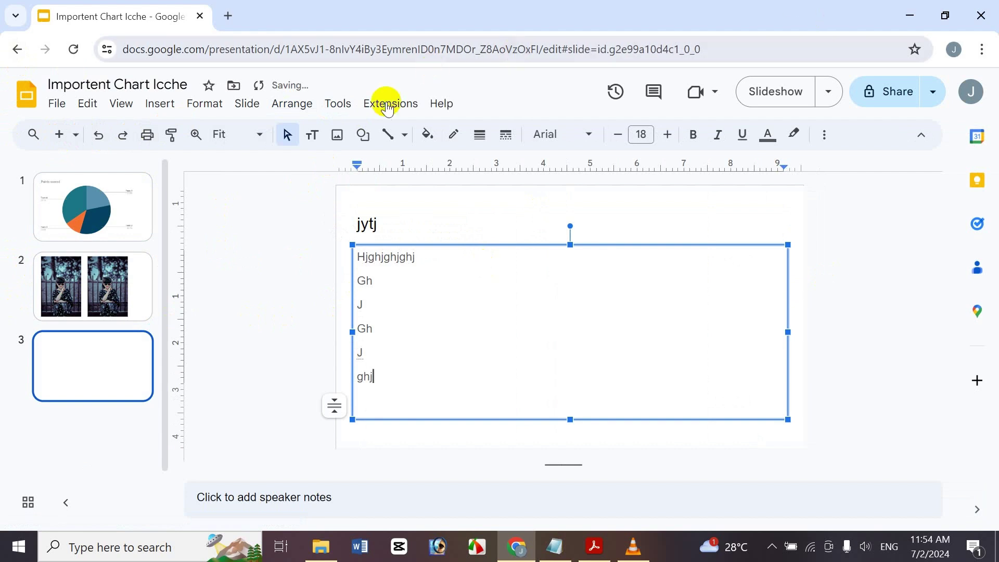
Draw a curved down arrow about 2 inches wide and tall beside the body text on slide 3
left_click(363, 134)
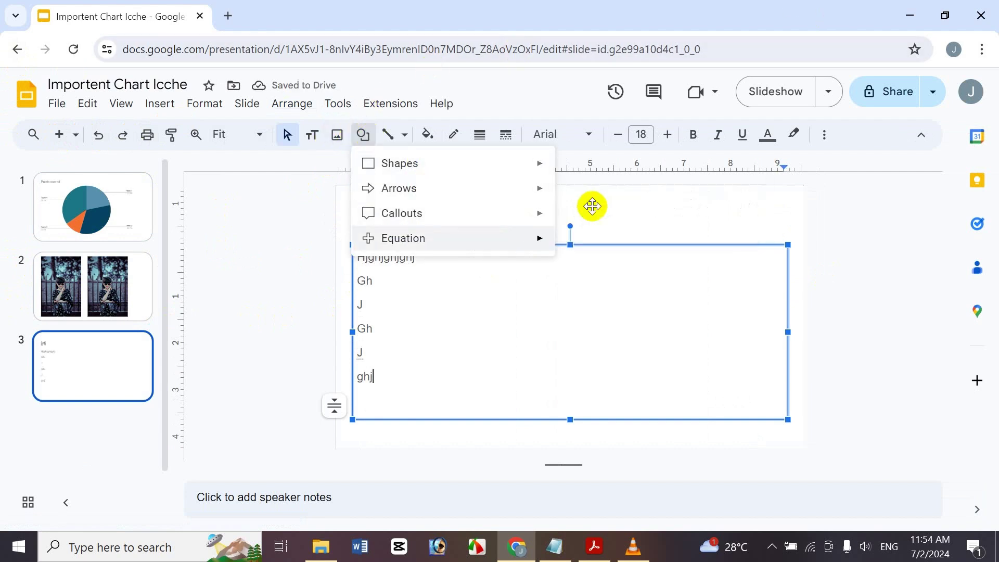
mouse_move(536, 187)
left_click(624, 216)
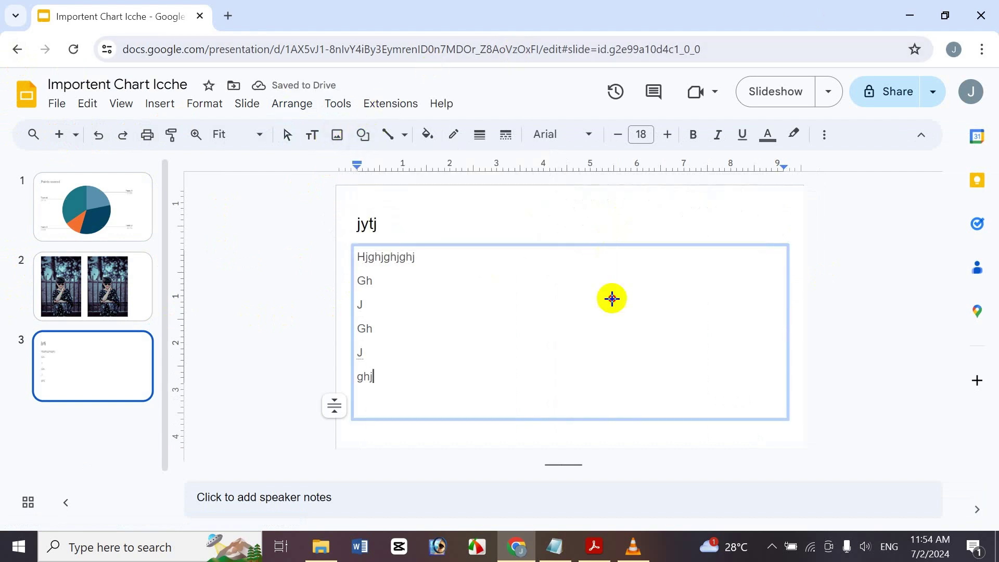
left_click_drag(599, 263, 695, 357)
left_click(535, 319)
Apply the large "xx%" number layout to slide 1 with the pie chart
left_click(83, 217)
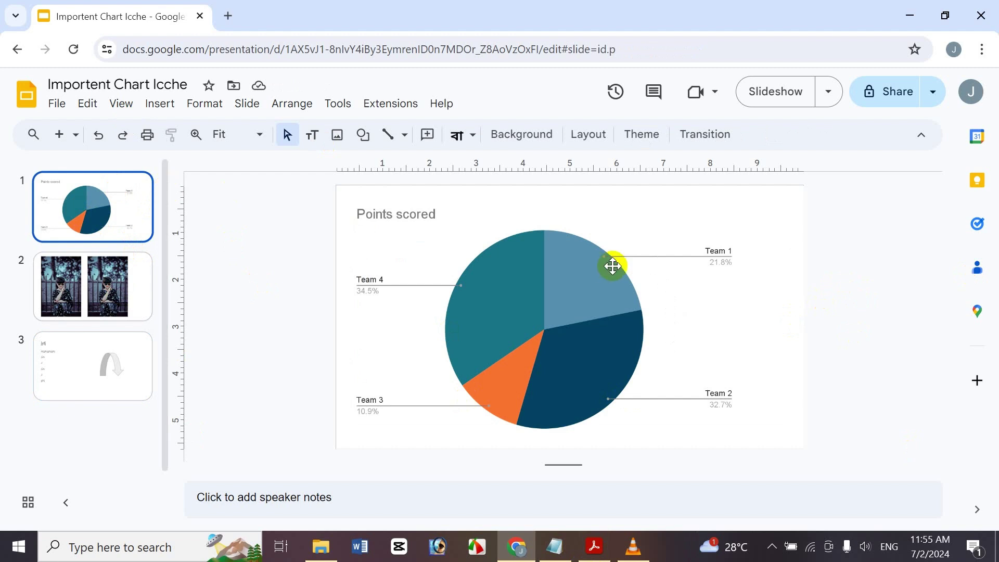
left_click(253, 106)
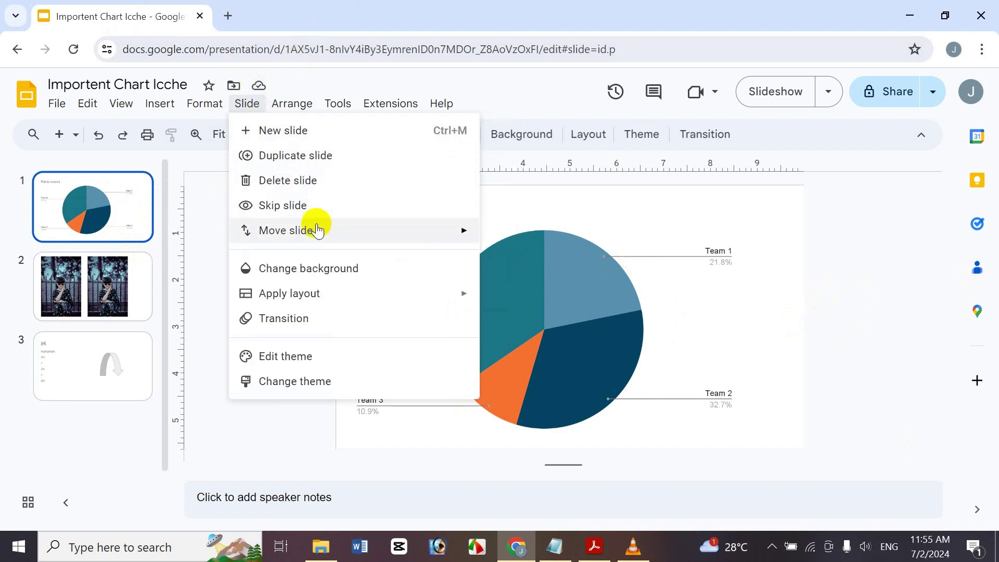
mouse_move(330, 223)
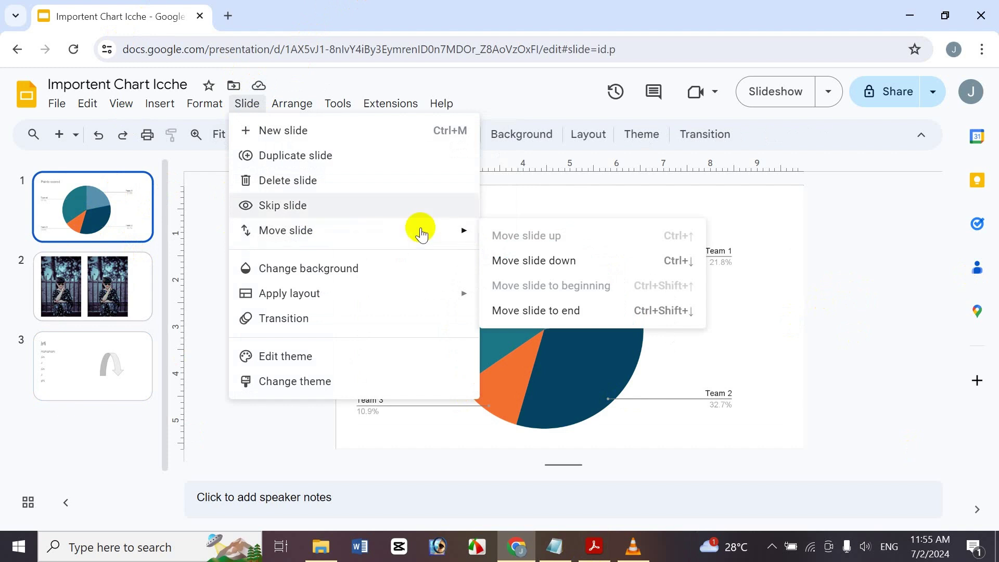
mouse_move(436, 294)
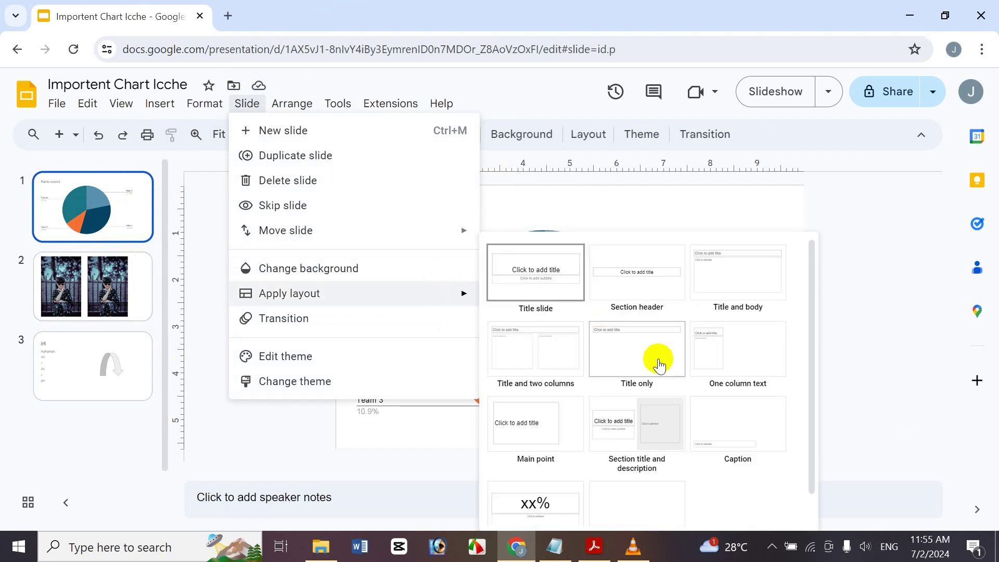
left_click(544, 491)
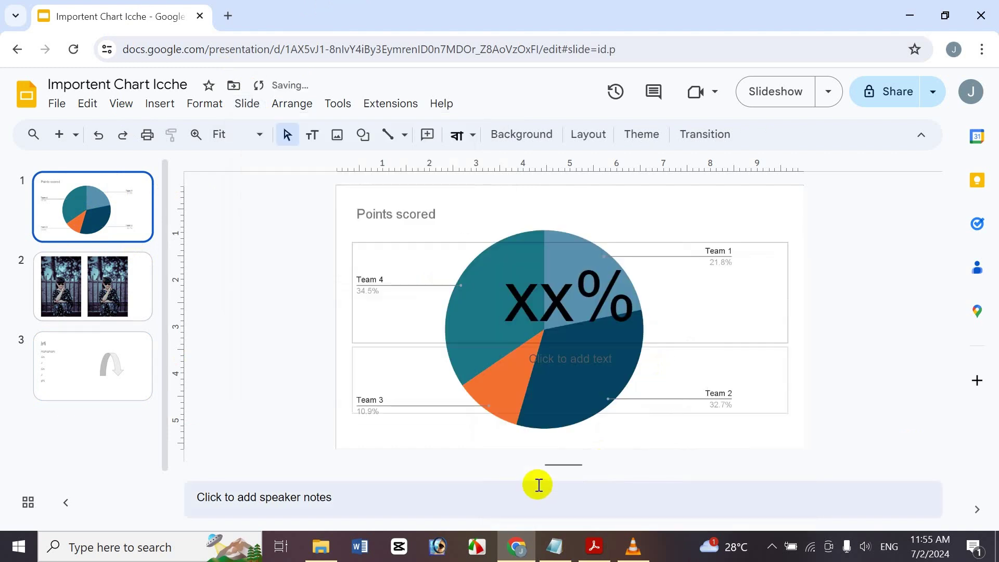
Apply the Section title and description layout to slide 2 with the two photos
left_click(125, 292)
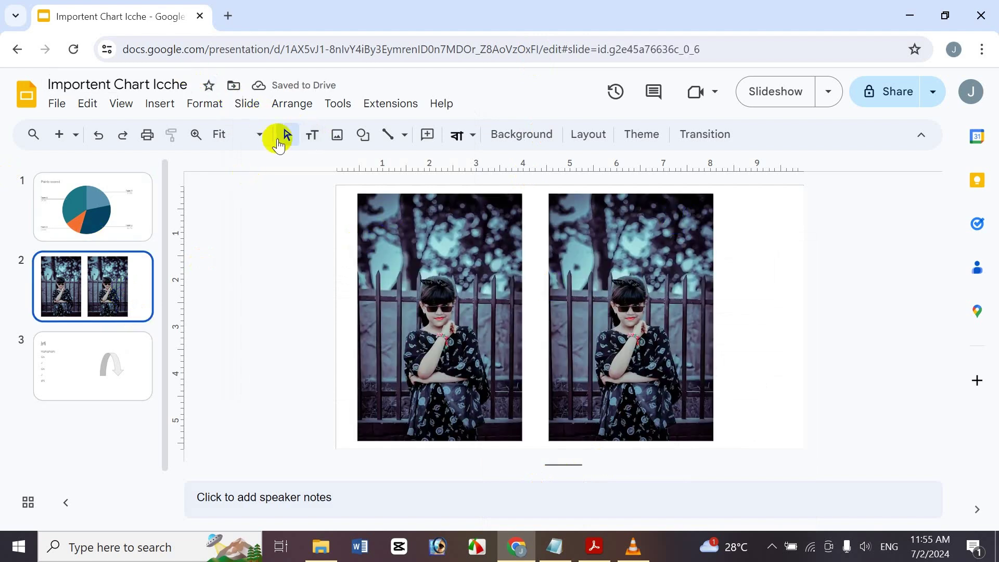
left_click(588, 134)
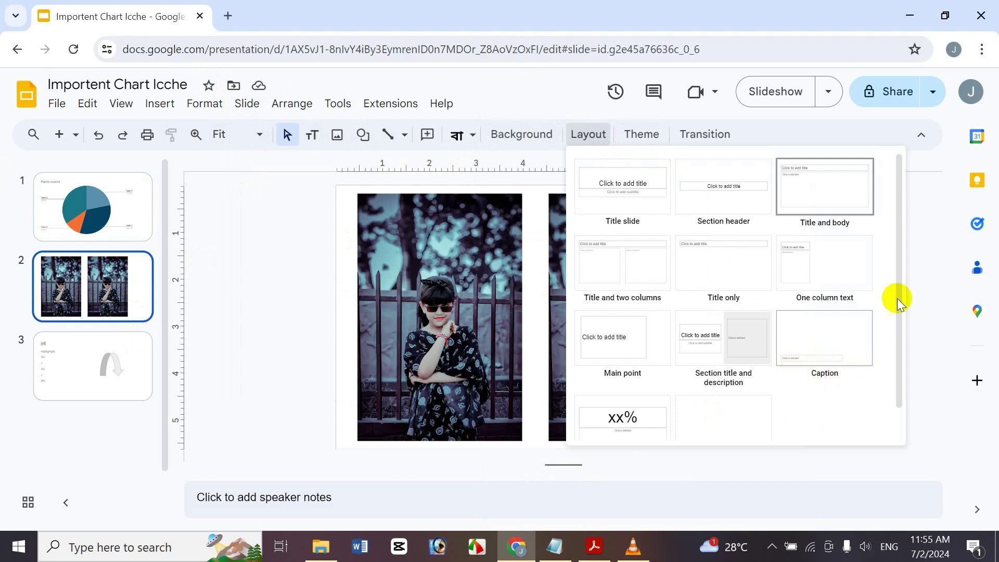
left_click(753, 374)
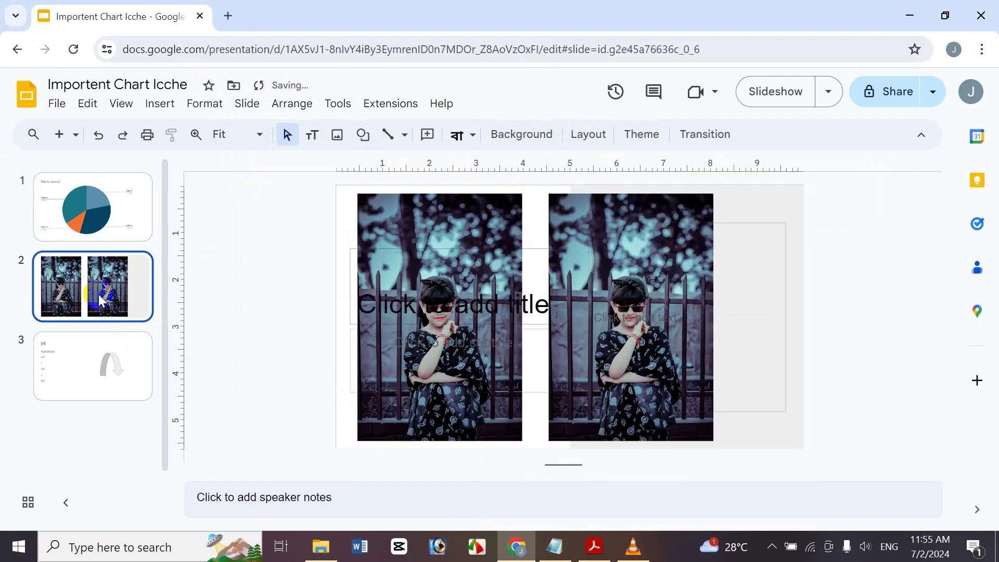
Try the One column text layout on slide 3
left_click(121, 361)
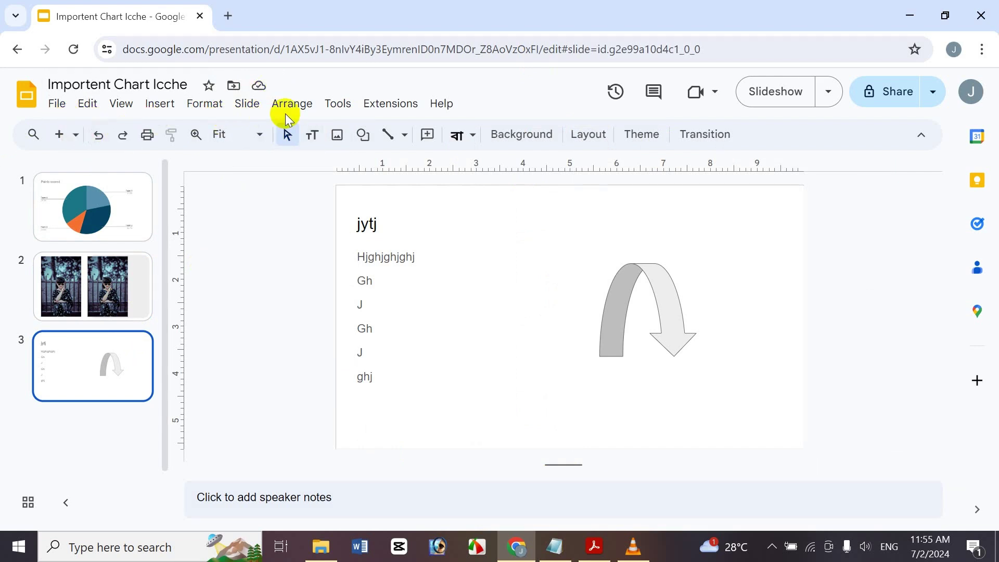
right_click(92, 377)
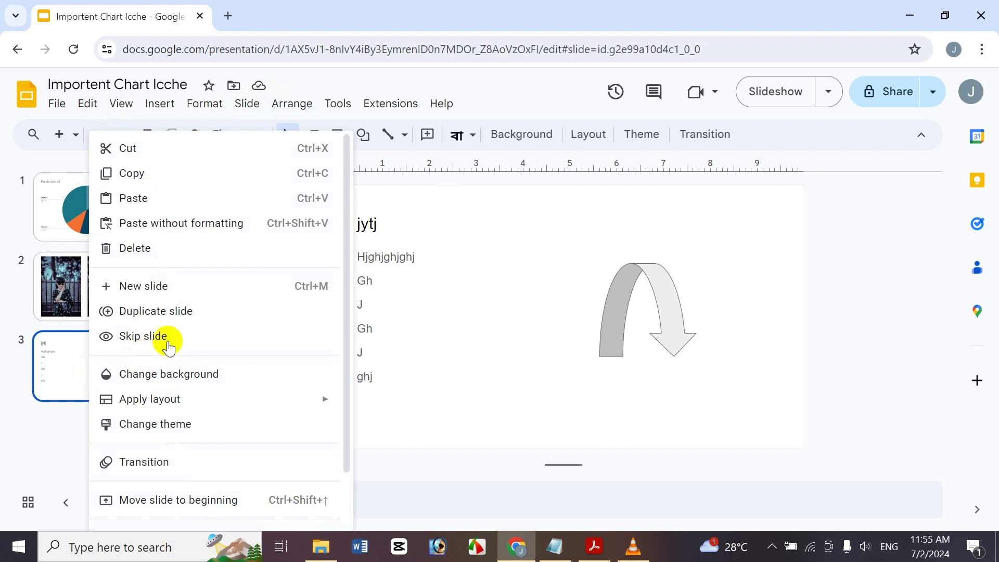
mouse_move(276, 399)
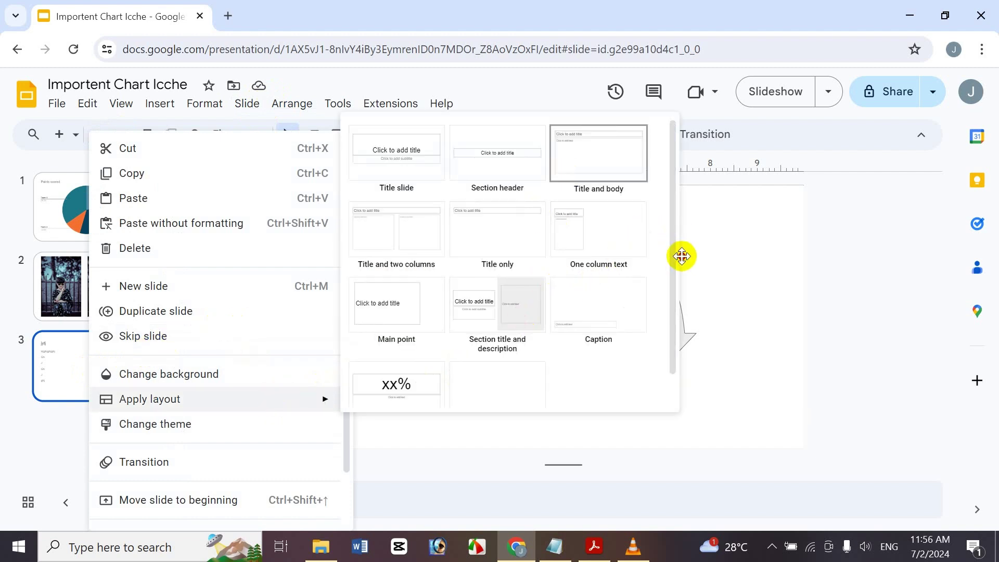
left_click(680, 272)
Apply the Title and two columns layout to slide 3
right_click(129, 380)
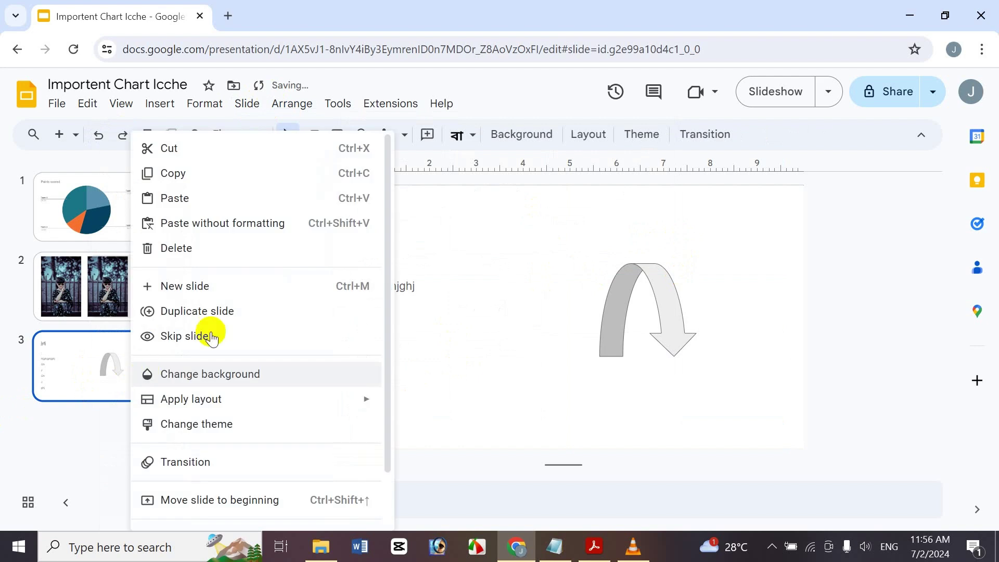
mouse_move(349, 409)
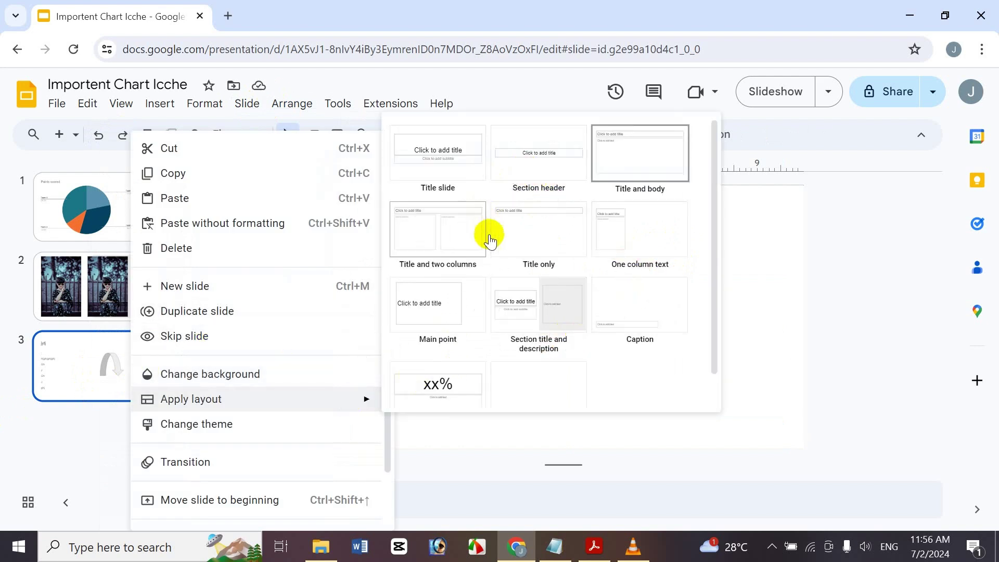
left_click(427, 239)
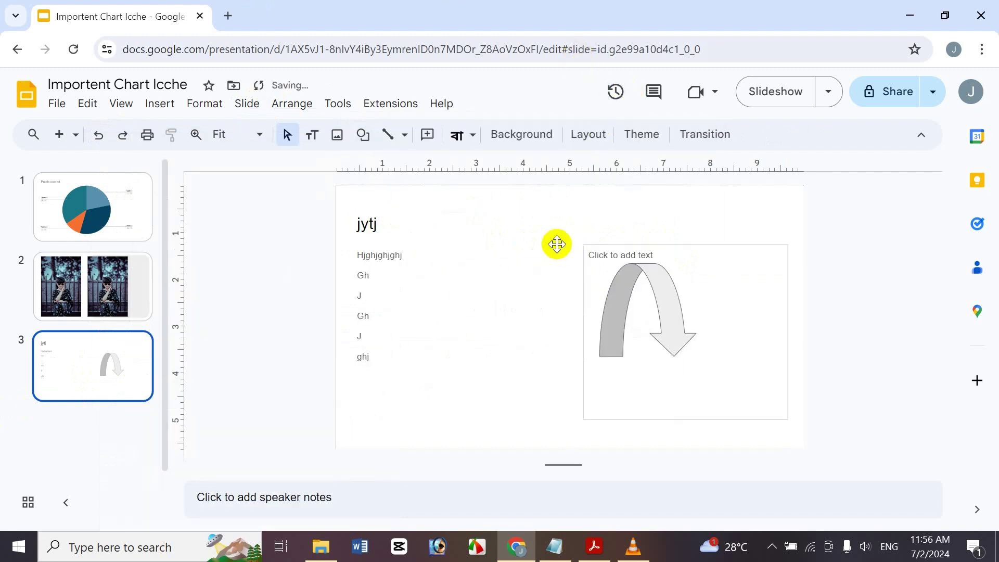
Check the column and title boxes on slide 3, and review slides 2 and 1
left_click(457, 289)
left_click(721, 318)
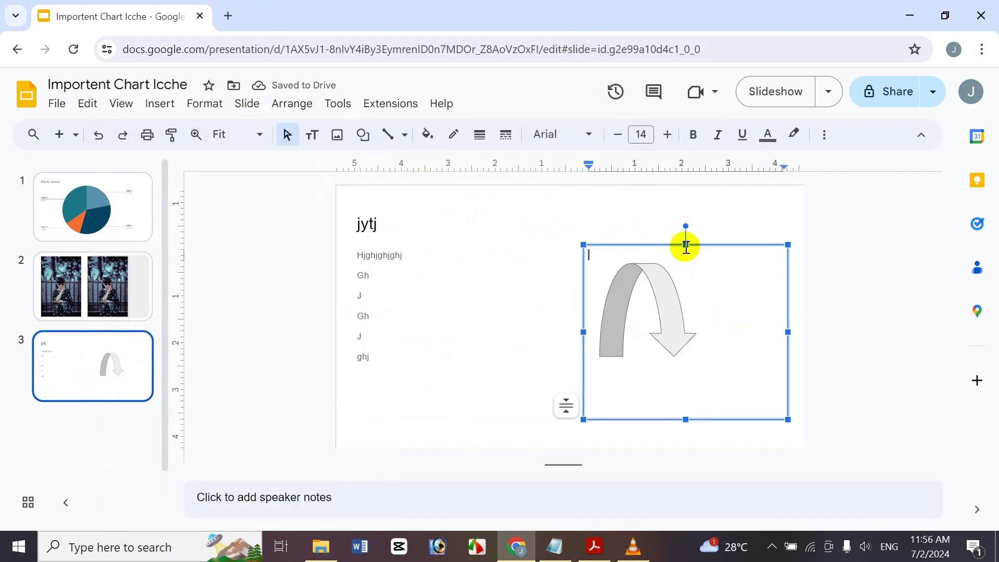
left_click(658, 214)
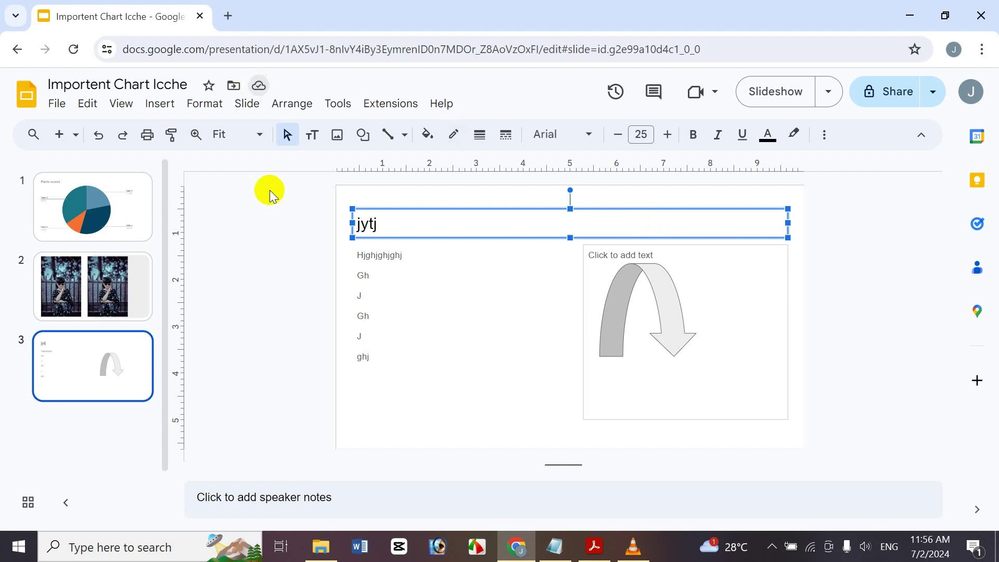
left_click(265, 295)
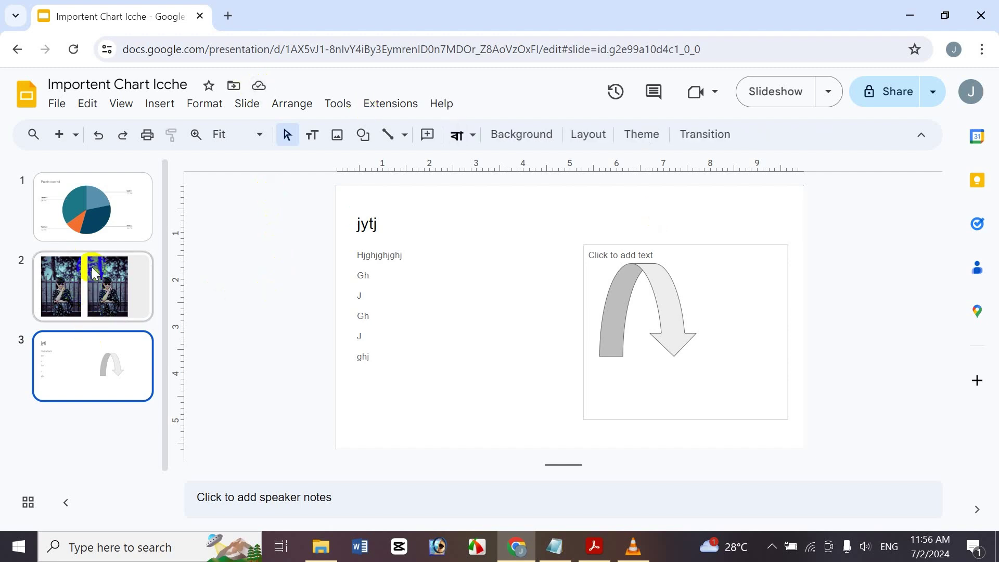
left_click(88, 292)
left_click(83, 207)
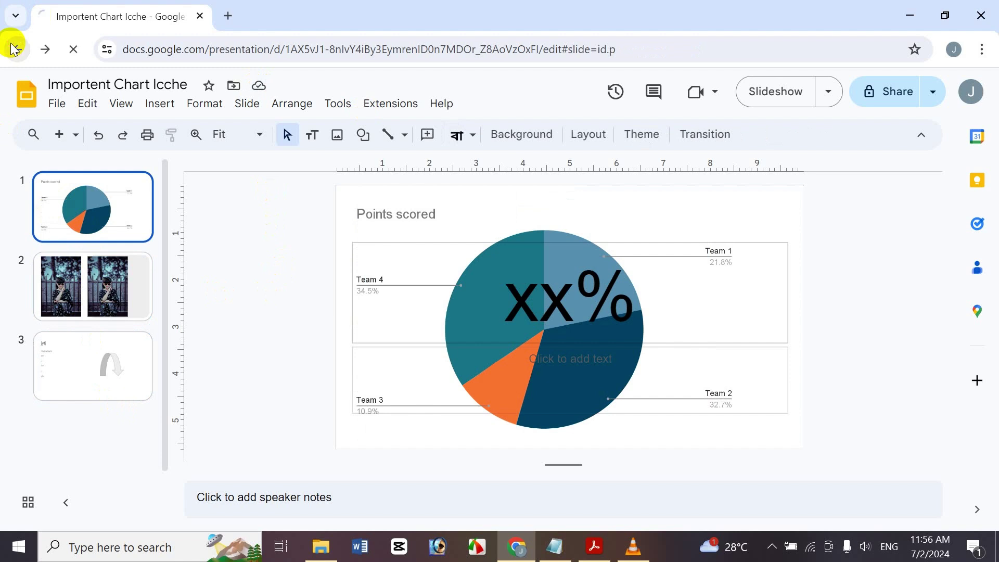
Return to the Google Slides home page and switch to the tutorial title document in Adobe Acrobat
left_click(20, 85)
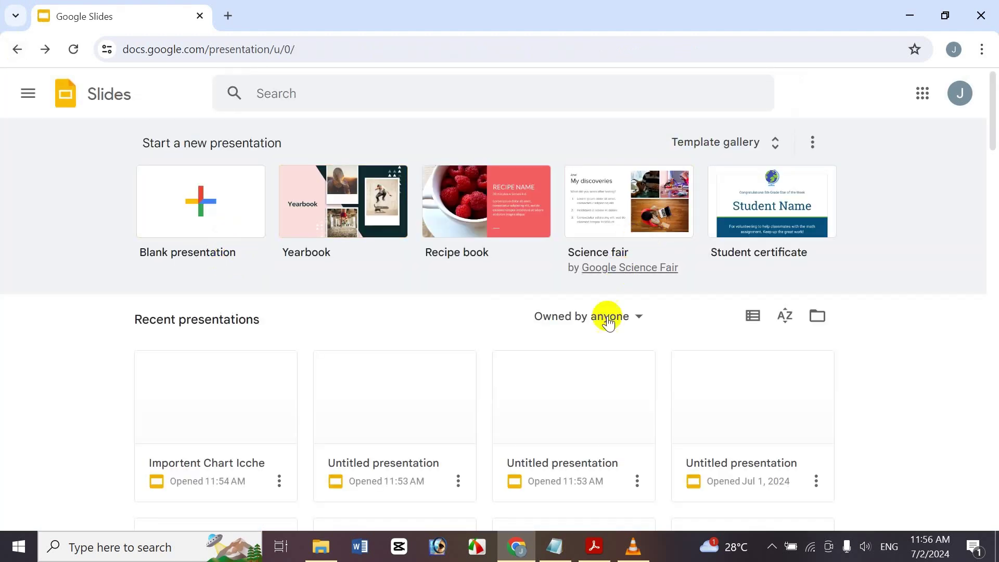
left_click(595, 546)
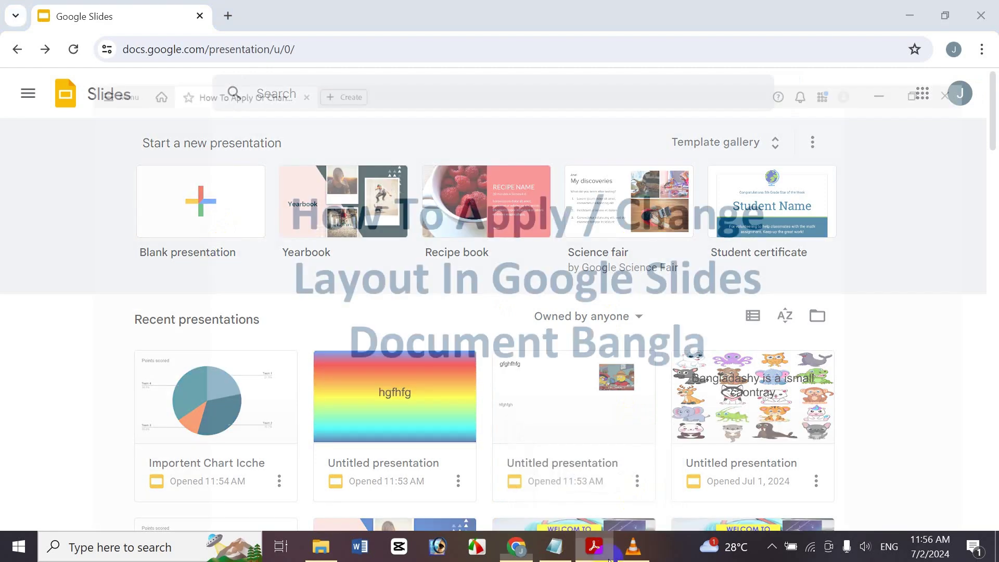